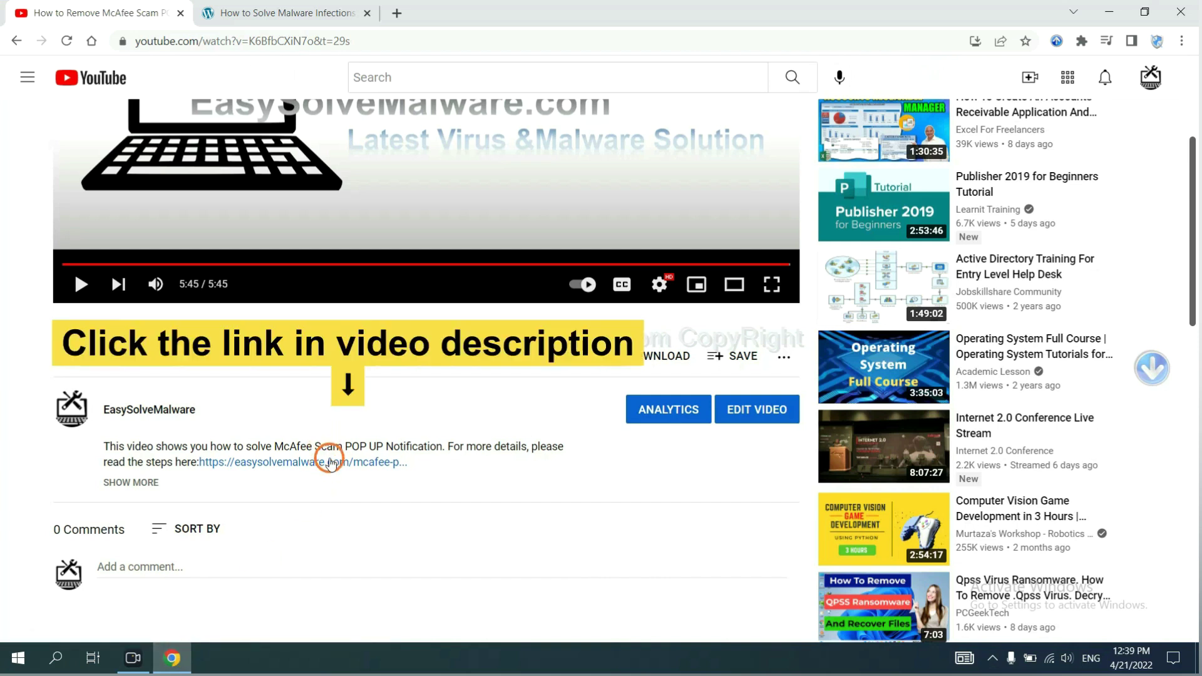
Open the easysolvemalware.com removal guide from the video description and switch to its new tab.
left_click(331, 465)
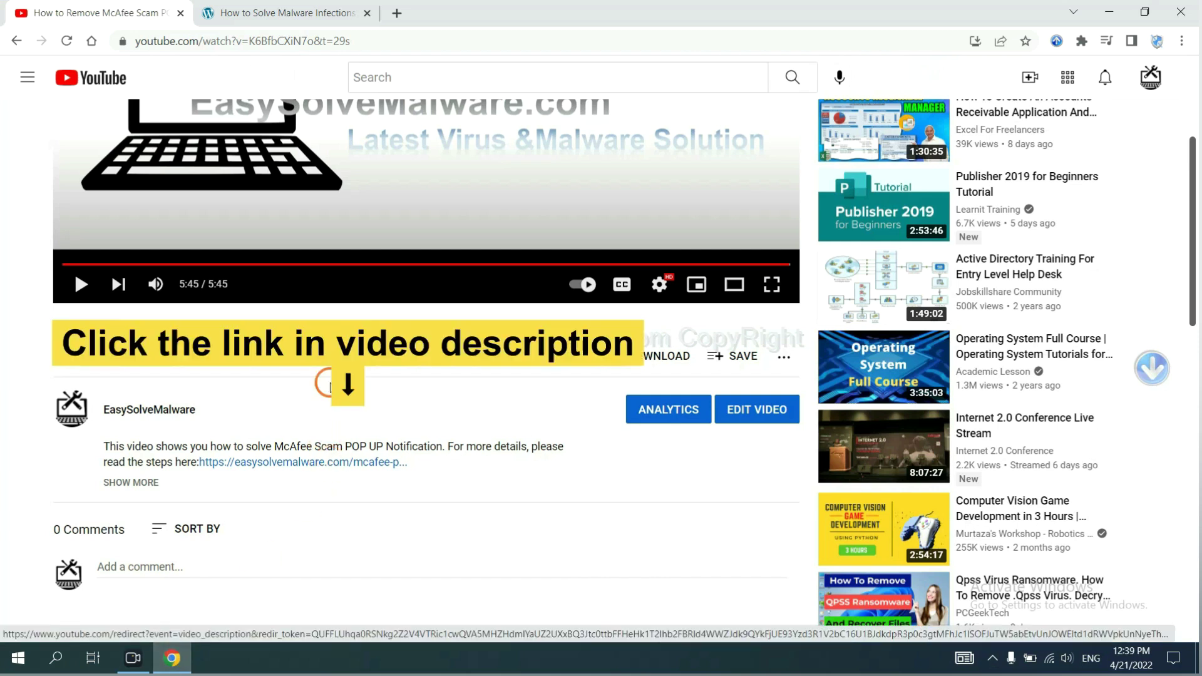
left_click(345, 13)
Download the SpyHunter for Windows installer and run SpyHunter-Installer.exe from the download bar.
scroll(1197, 323, "down", 3)
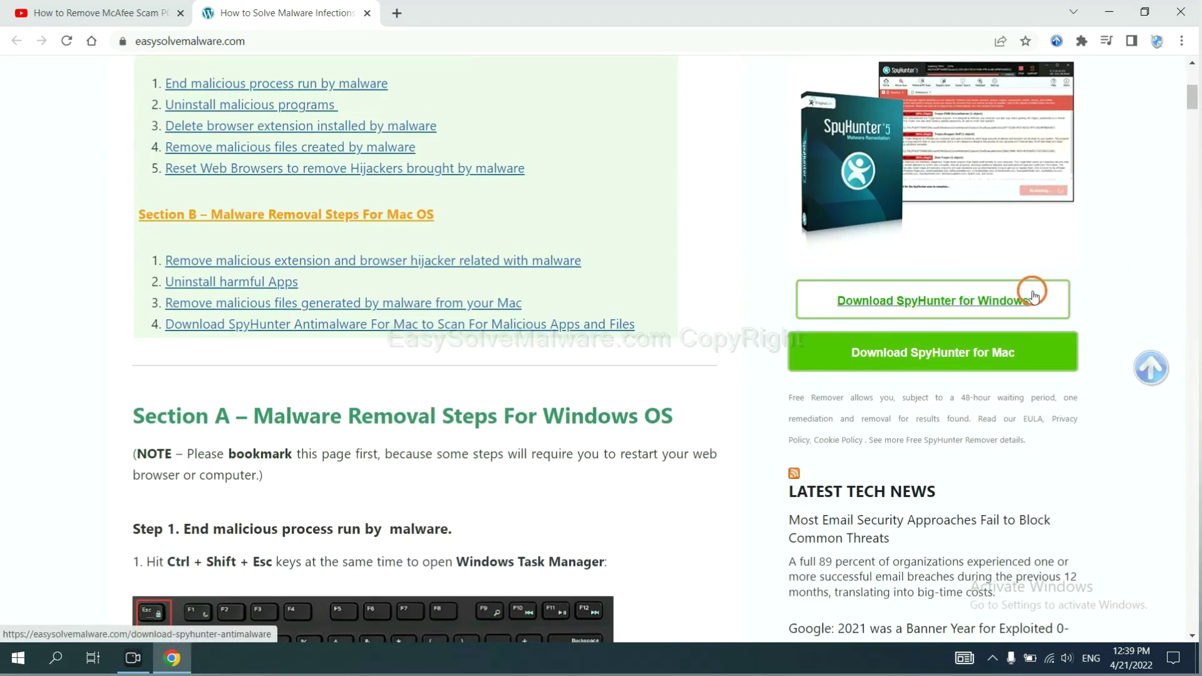
left_click(1018, 296)
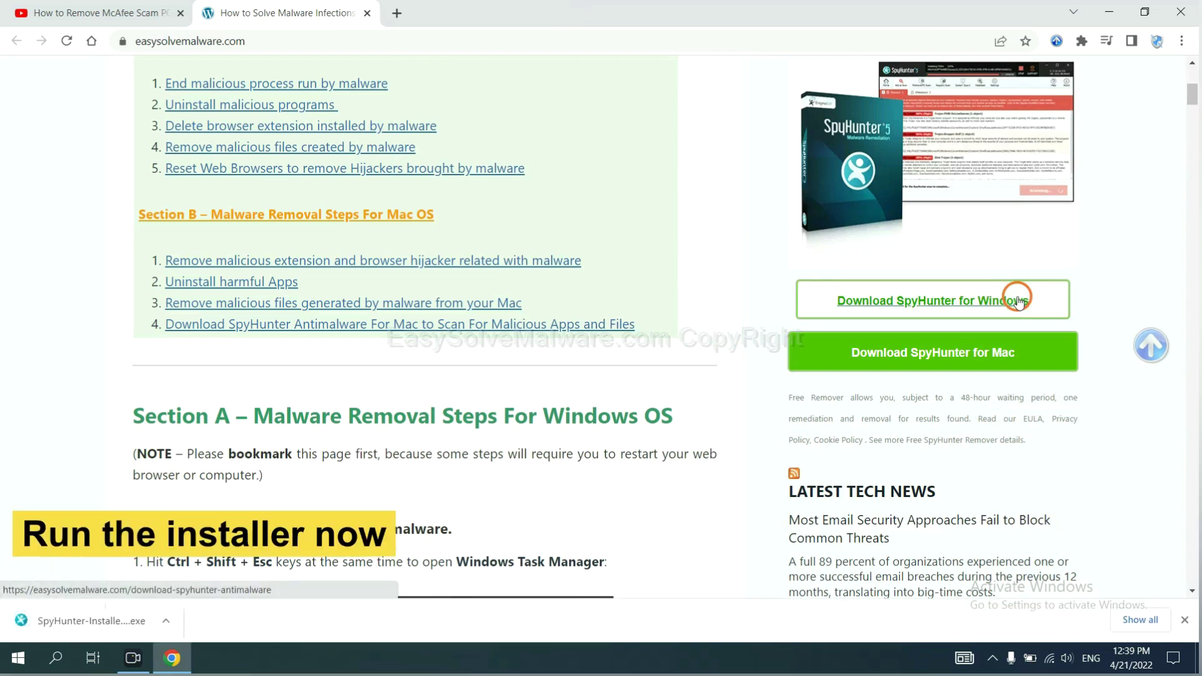
left_click(75, 622)
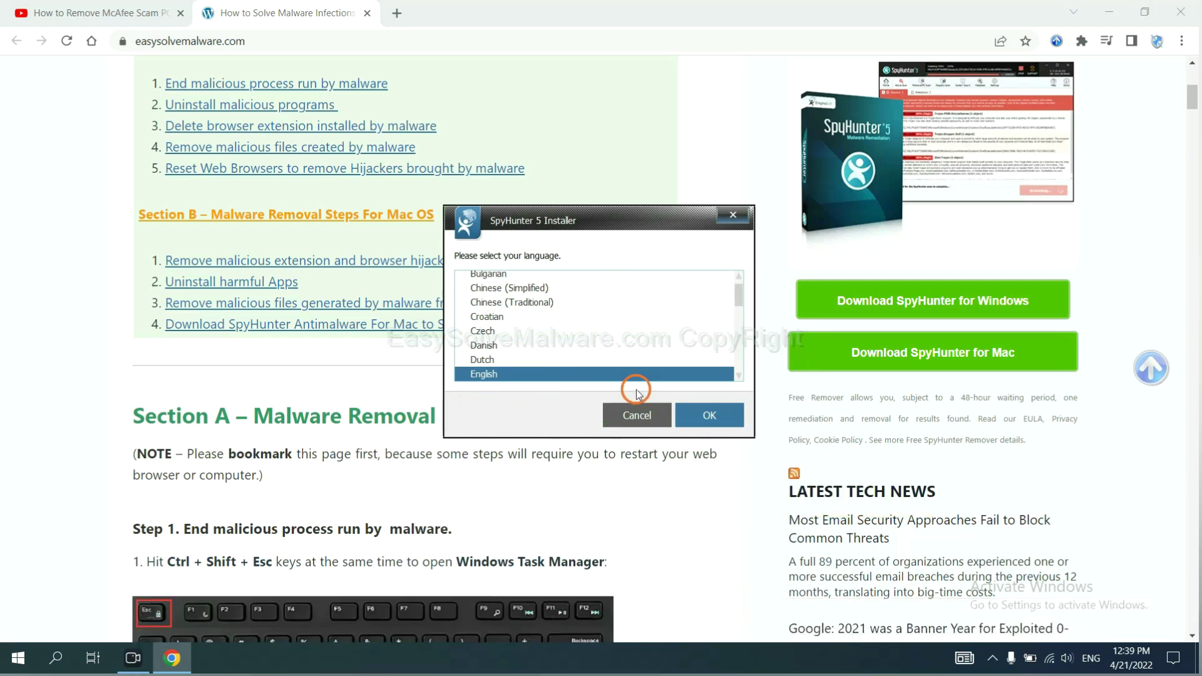
Install SpyHunter 5 in English after accepting the EULA, then dismiss the Setup Successful message.
left_click(694, 416)
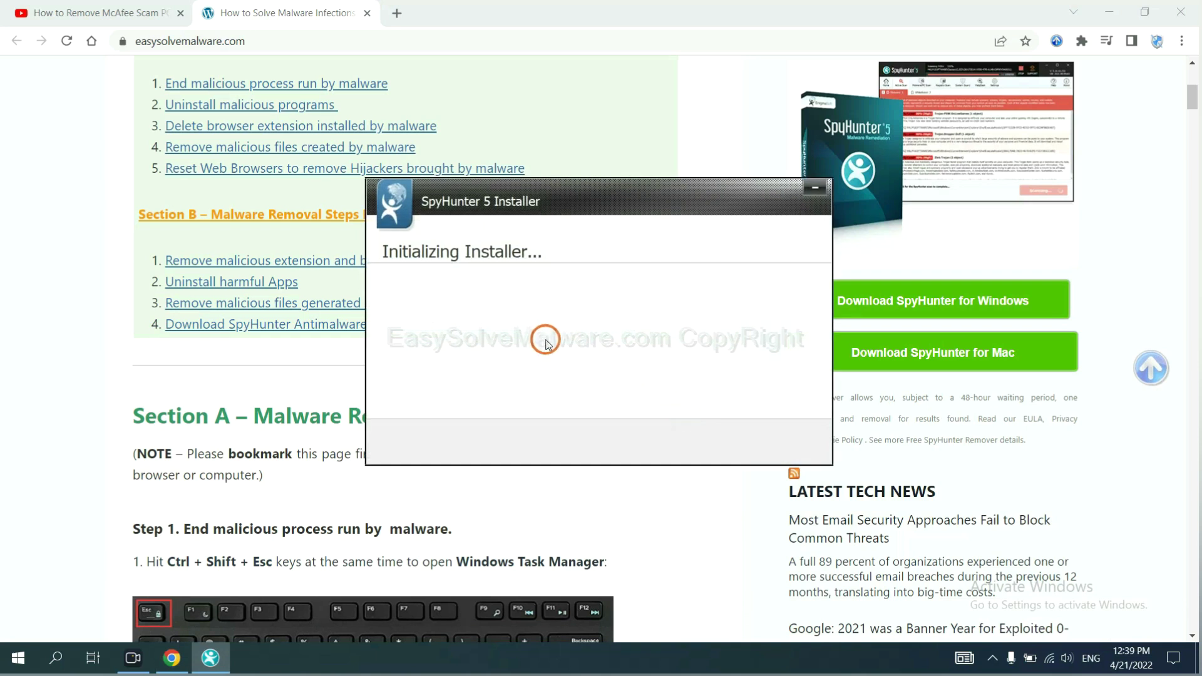
left_click(511, 341)
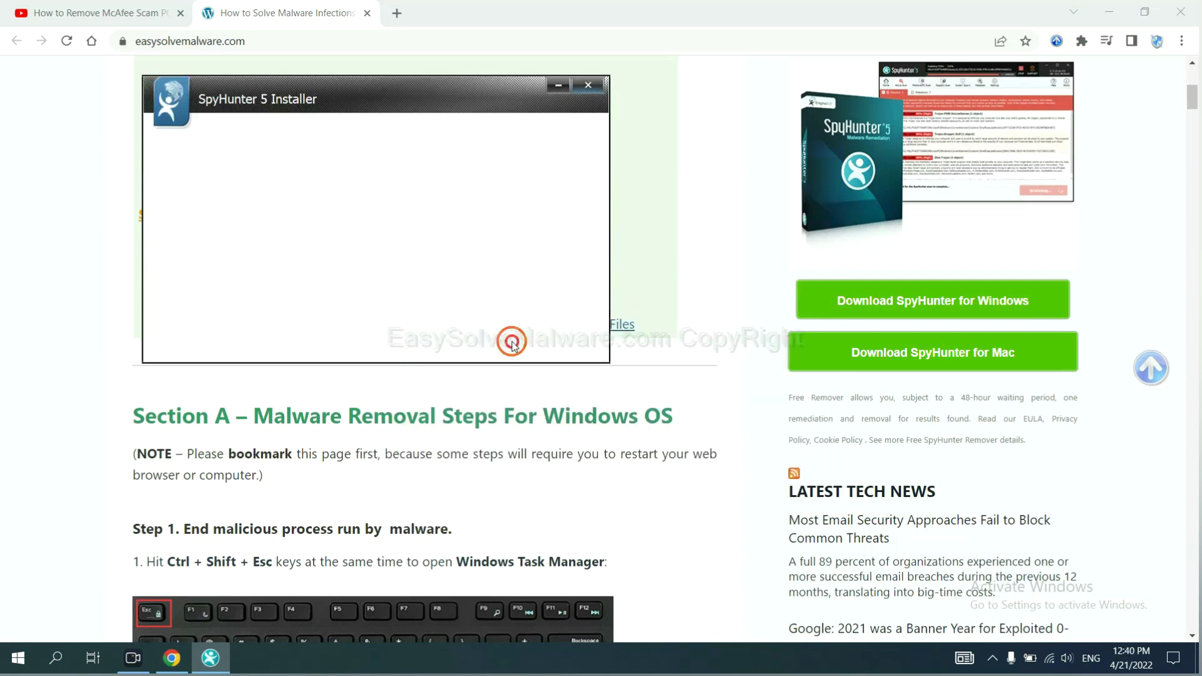
left_click(386, 300)
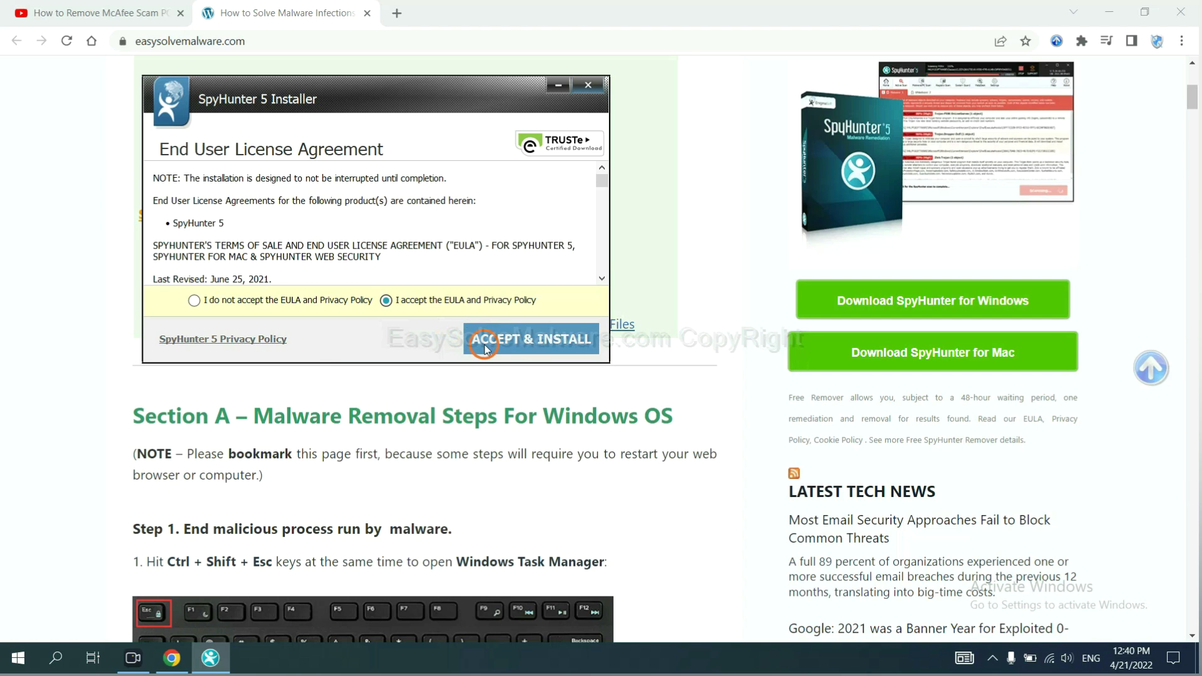
left_click(486, 348)
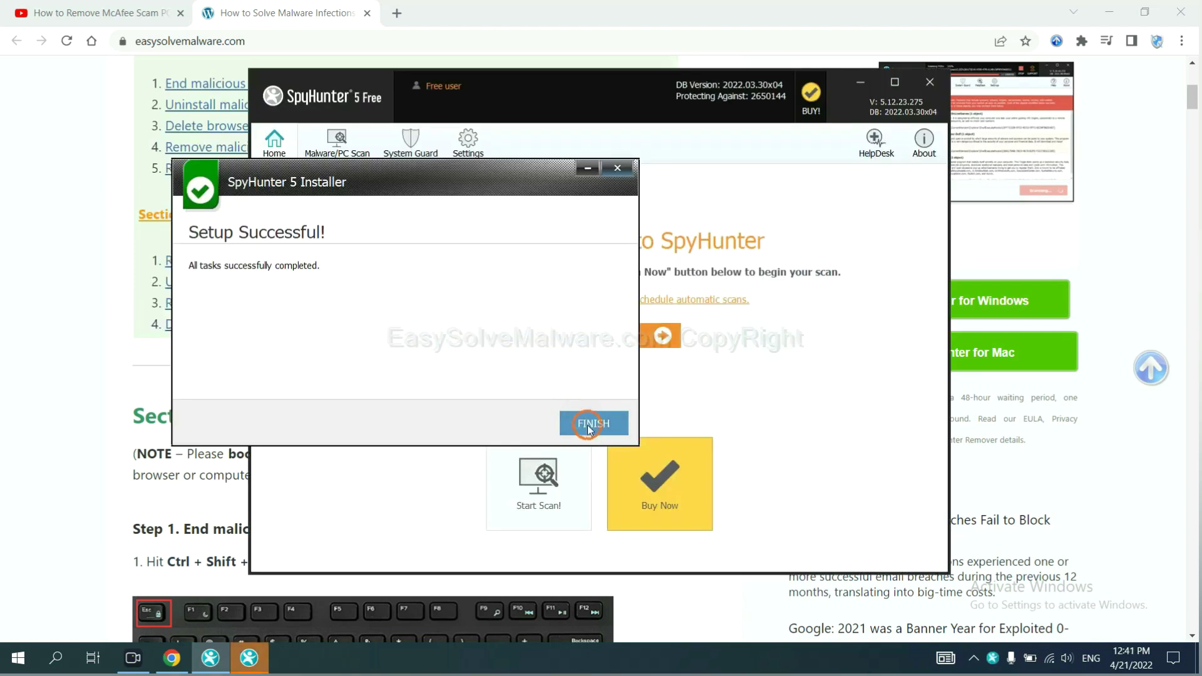
left_click(590, 421)
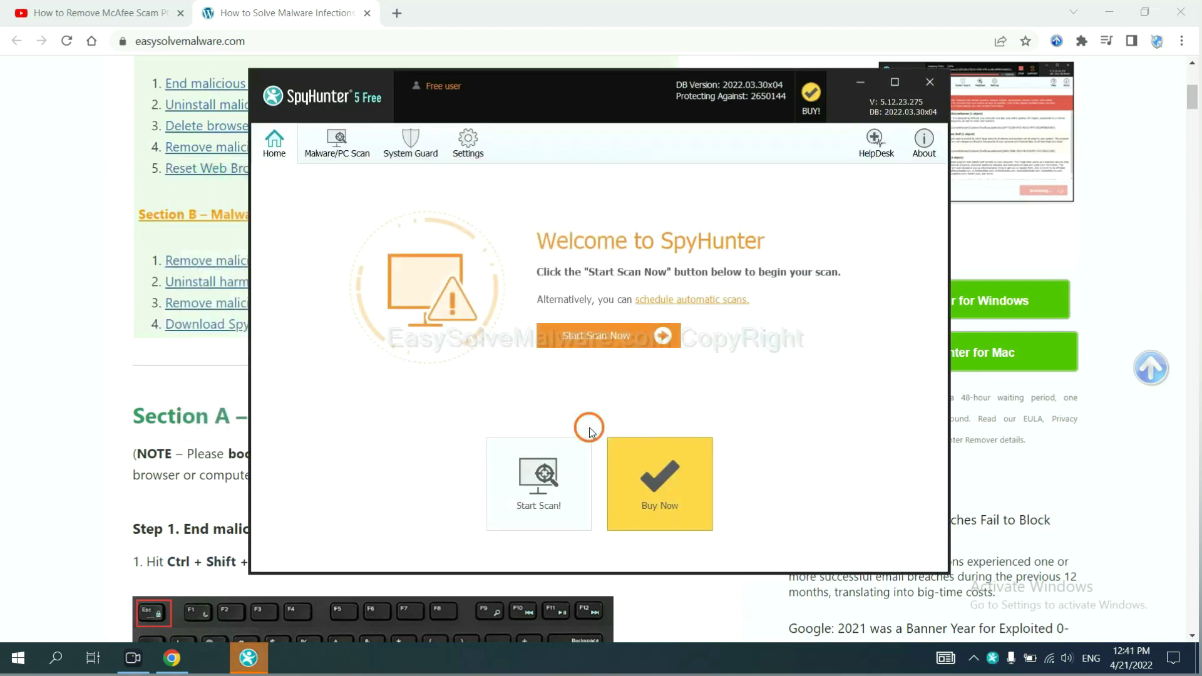
Run a SpyHunter scan and continue past the Unknown Objects list to the registration notice.
left_click(589, 339)
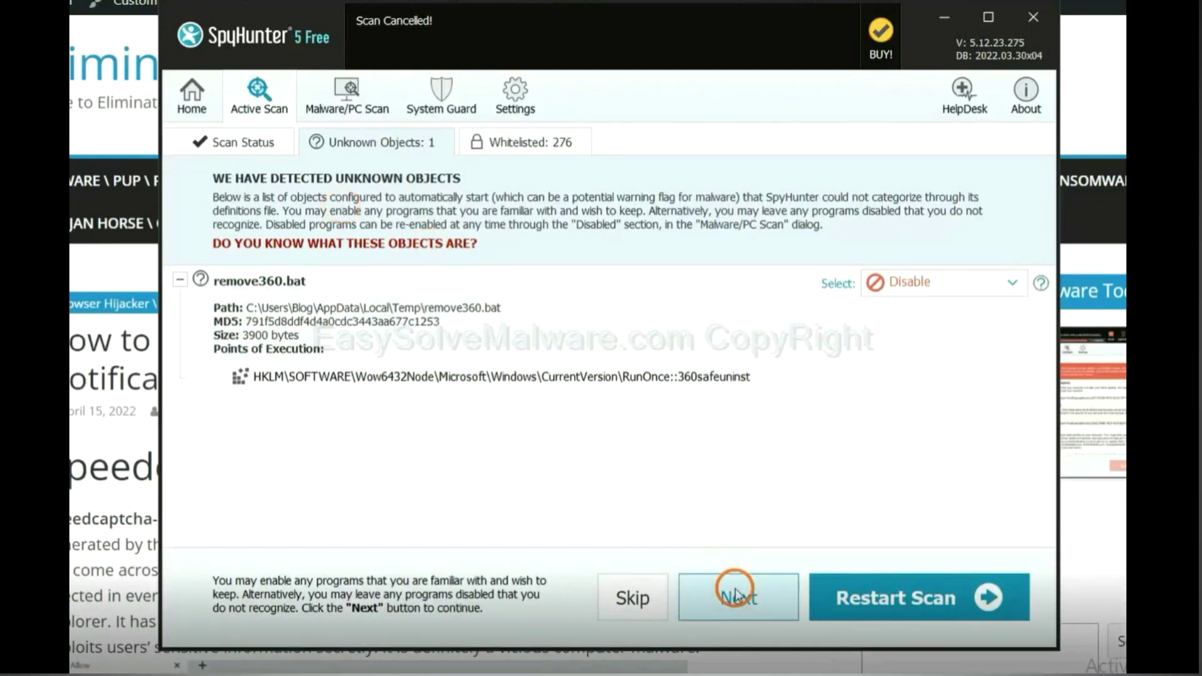
left_click(737, 596)
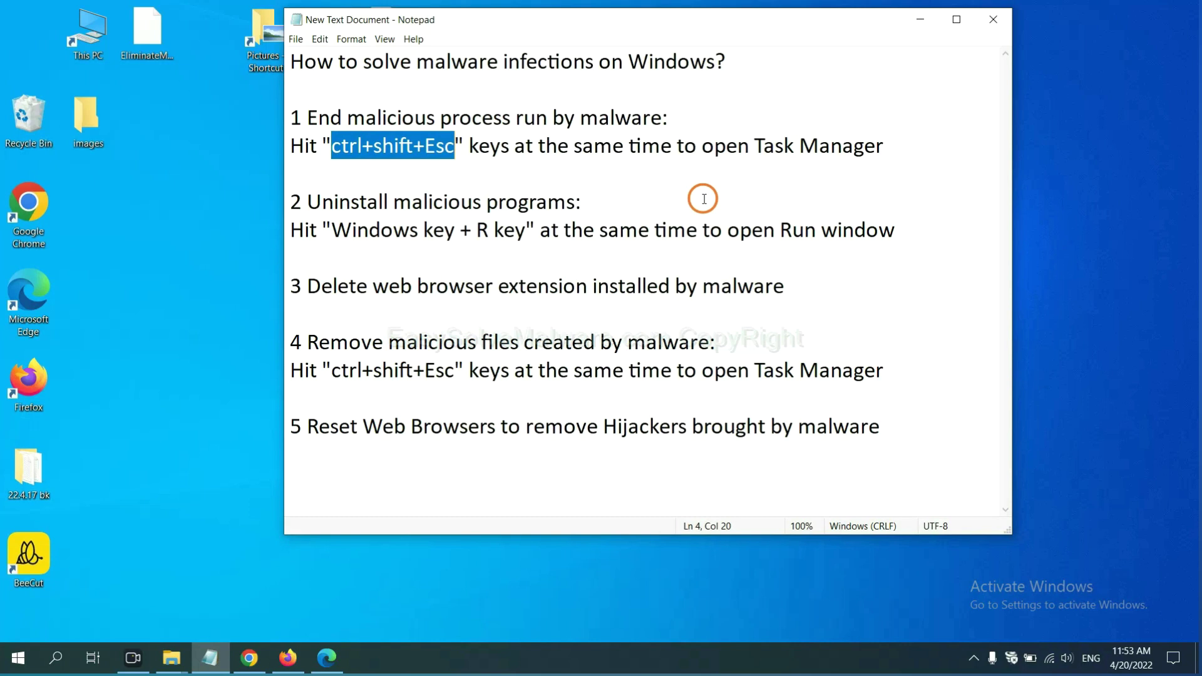
left_click(426, 150)
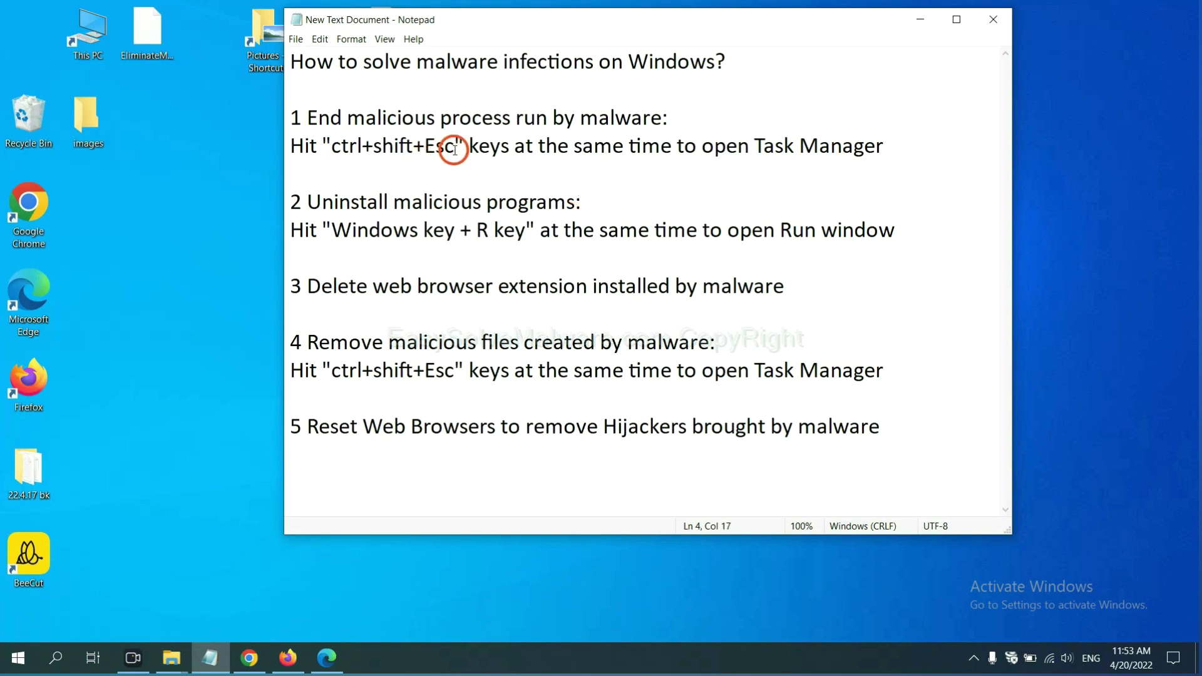
left_click_drag(455, 150, 332, 151)
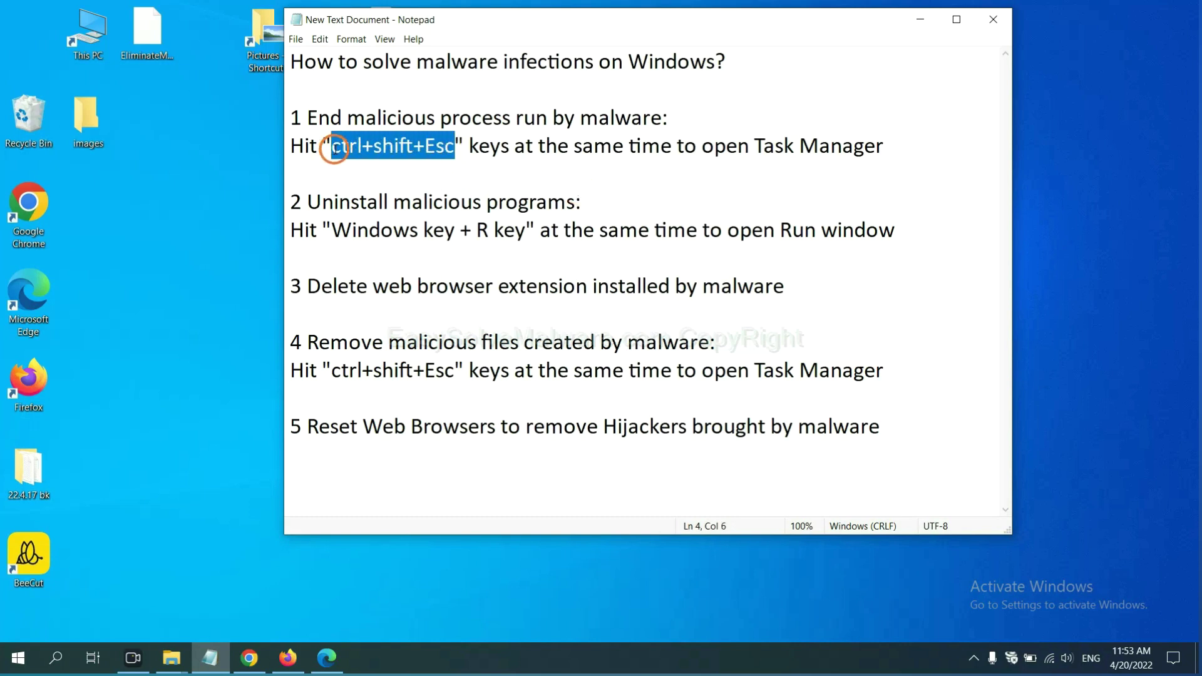
key("ctrl+shift+Escape")
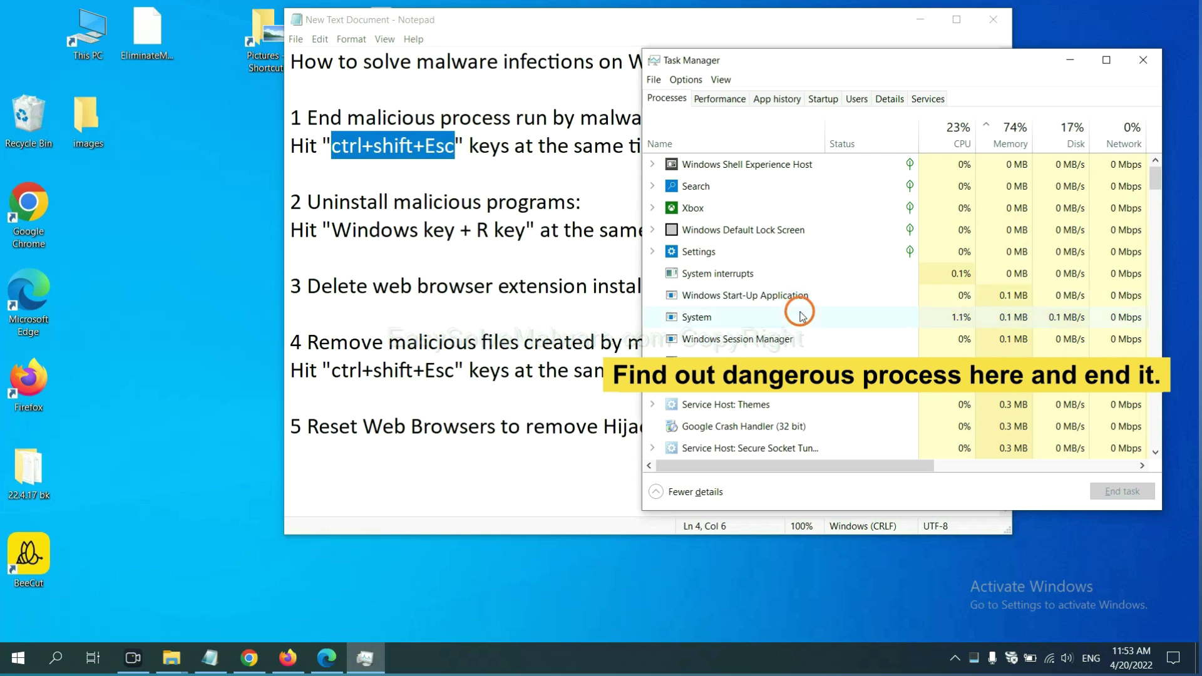
left_click(802, 316)
left_click(799, 361)
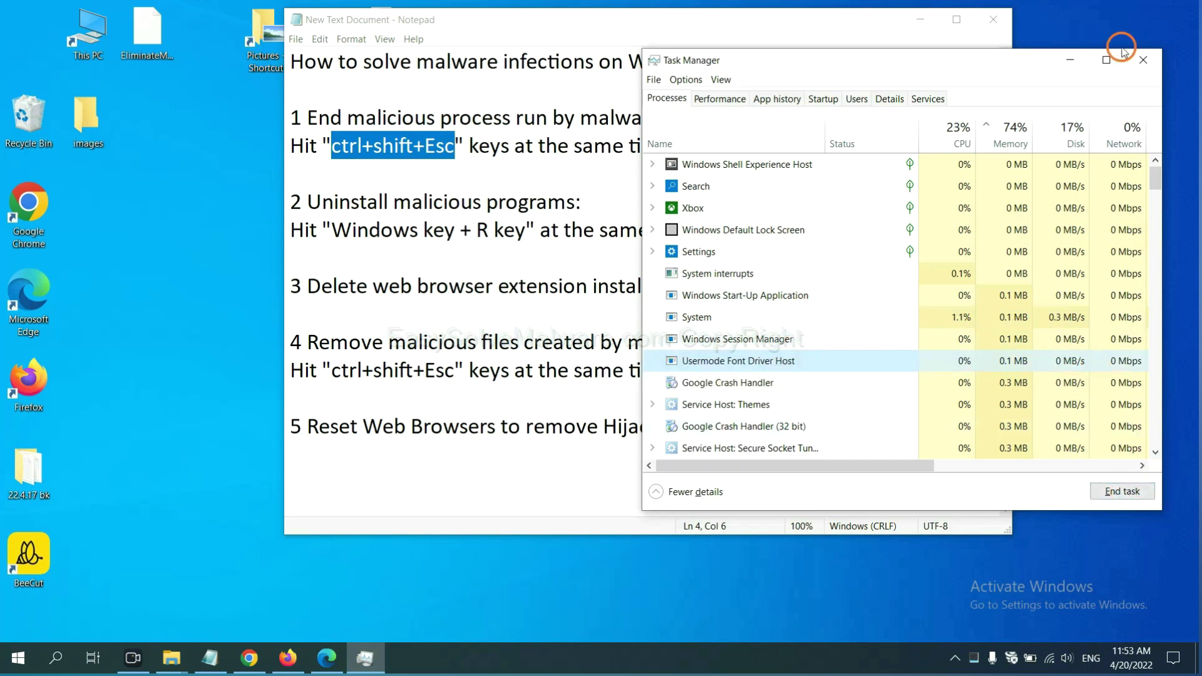
left_click(1140, 61)
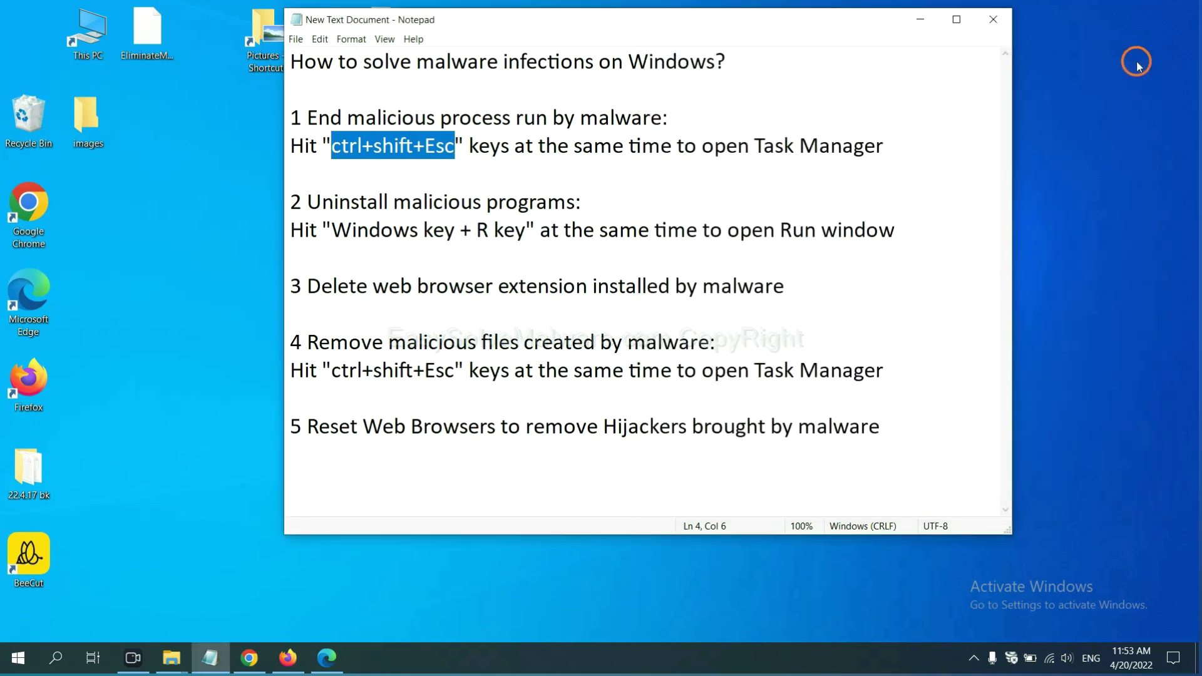
Highlight the 'Windows key + R key' instruction in step 2 of the notes.
left_click(549, 224)
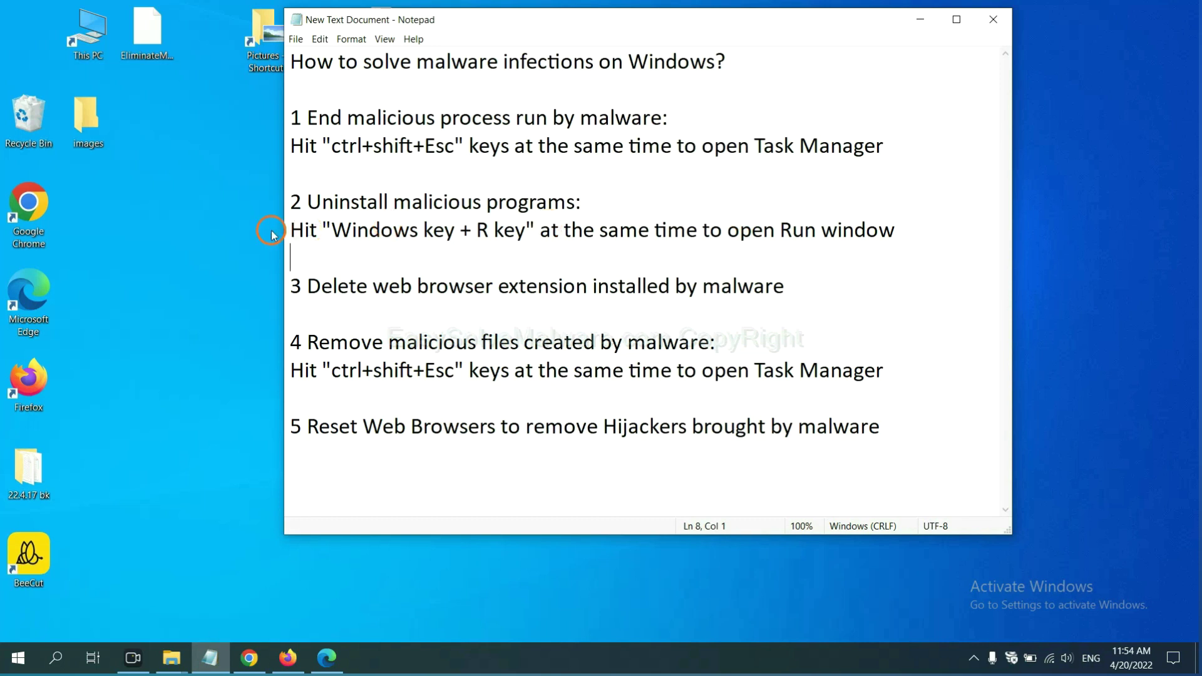
left_click(339, 235)
left_click_drag(338, 235, 521, 243)
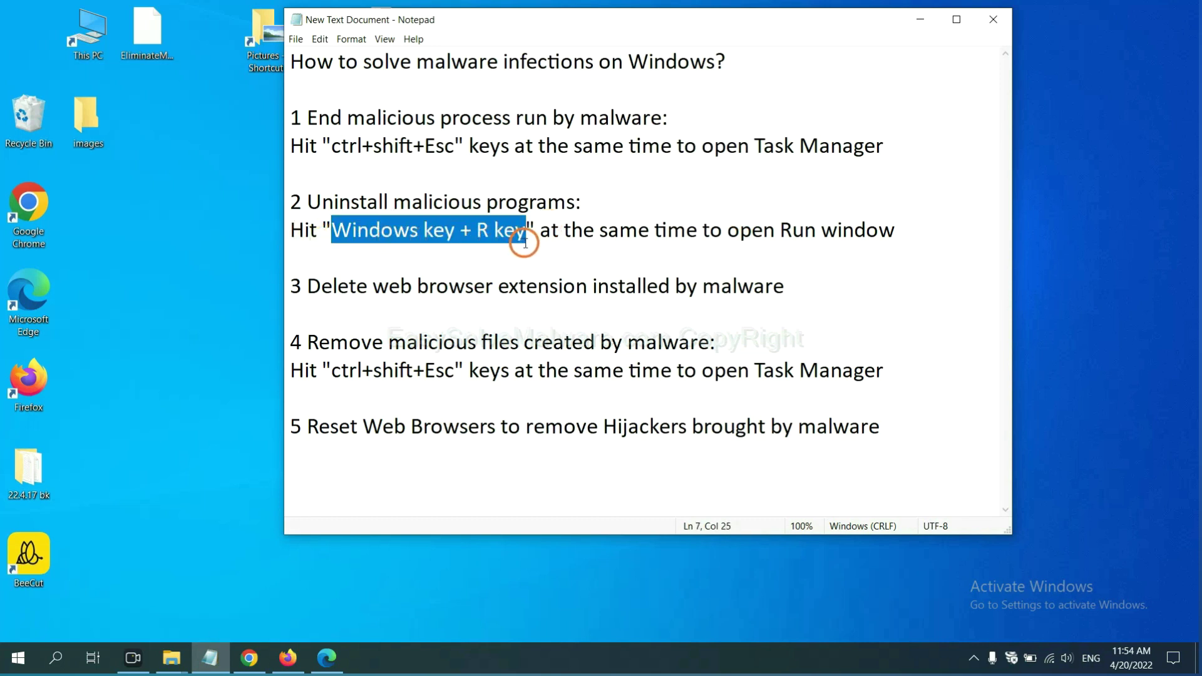
Run 'control panel' from the Run dialog.
key("super+r")
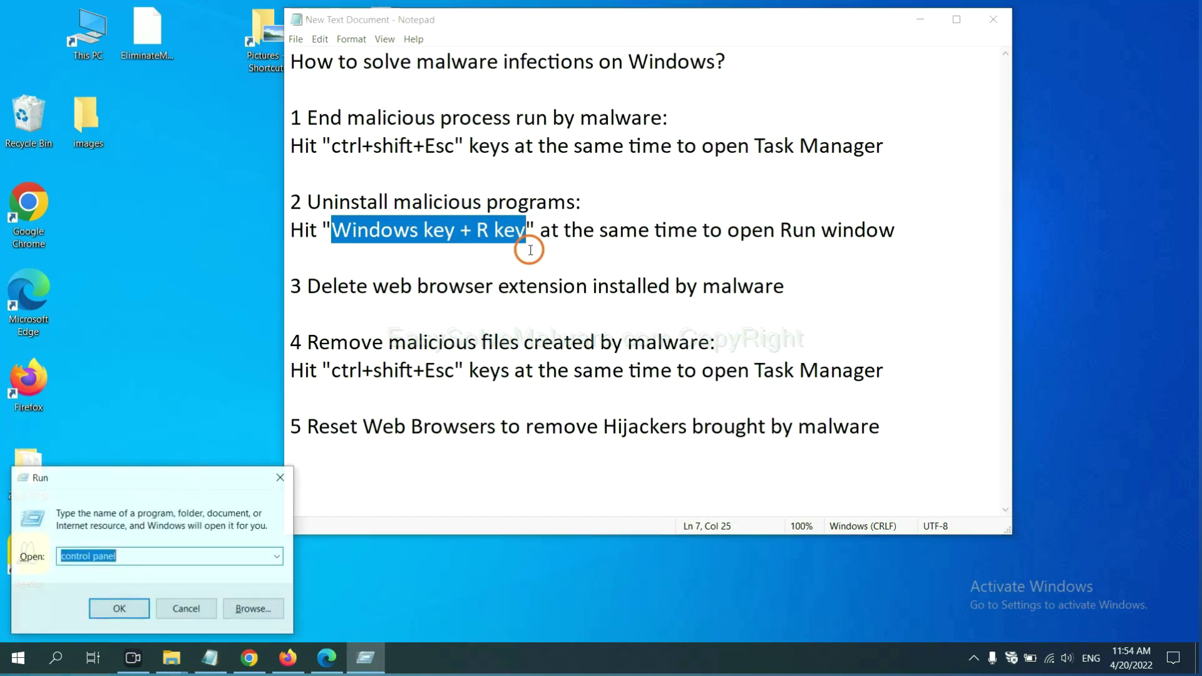
left_click_drag(134, 488, 915, 209)
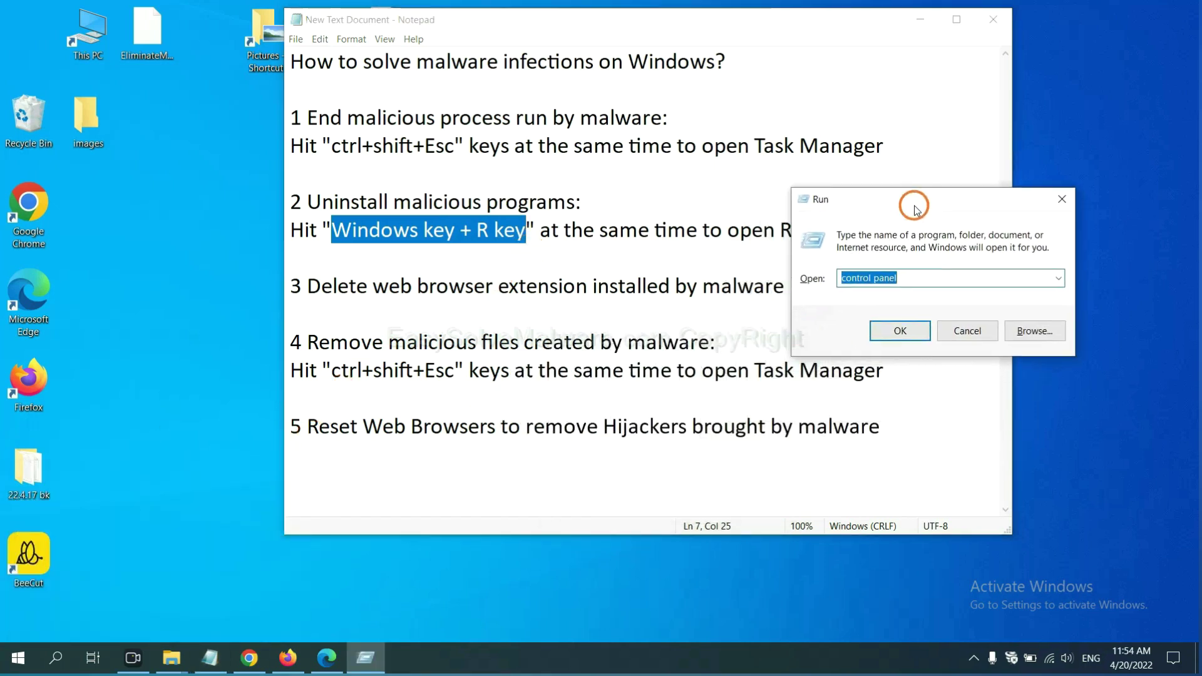
left_click(921, 277)
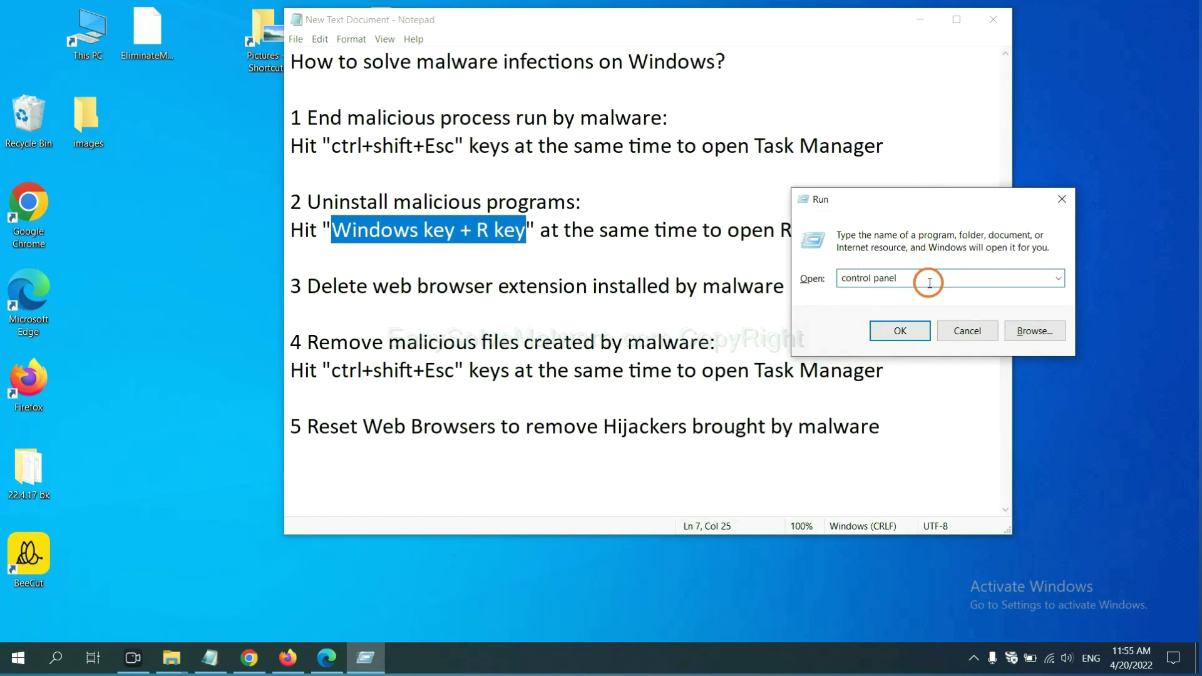
left_click_drag(919, 277, 840, 278)
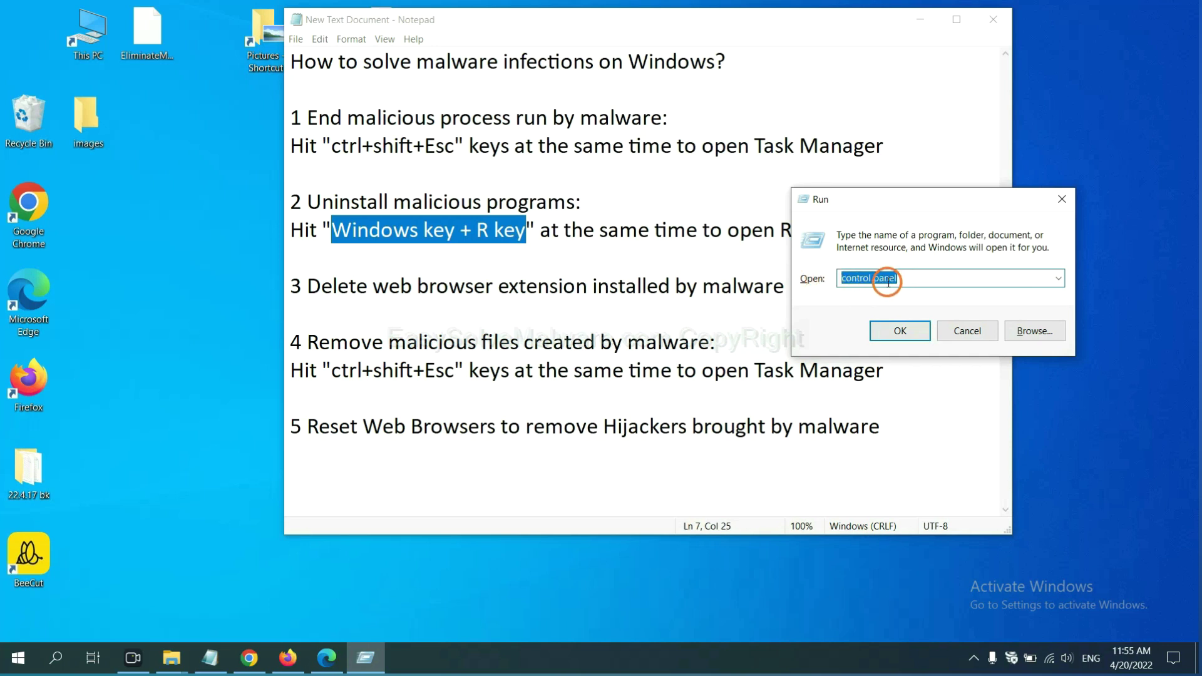
left_click(894, 339)
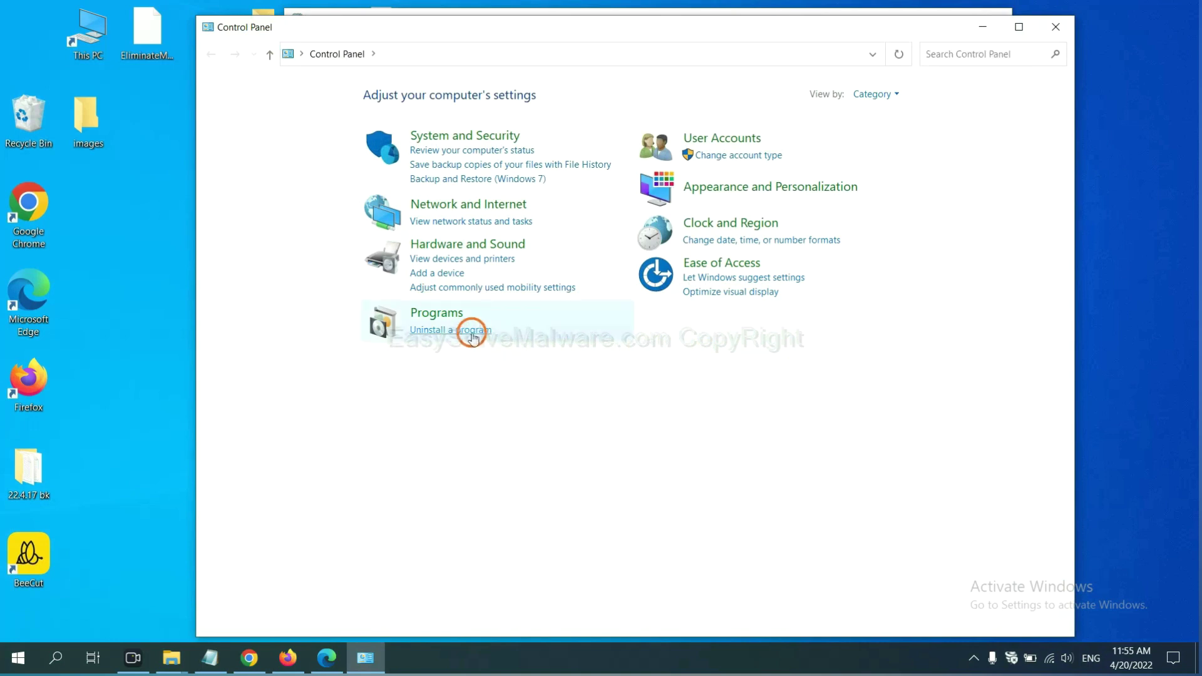
Open Uninstall a program, select Xiph.Org Open Codecs, and close Programs and Features.
left_click(471, 332)
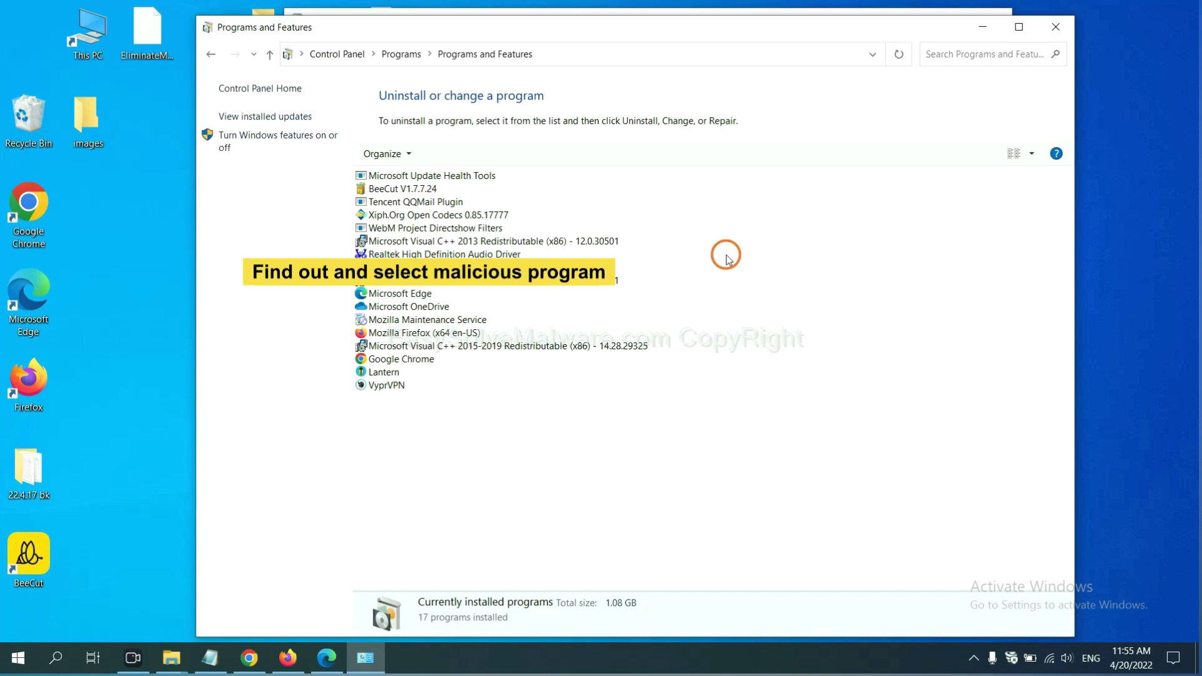
left_click(470, 214)
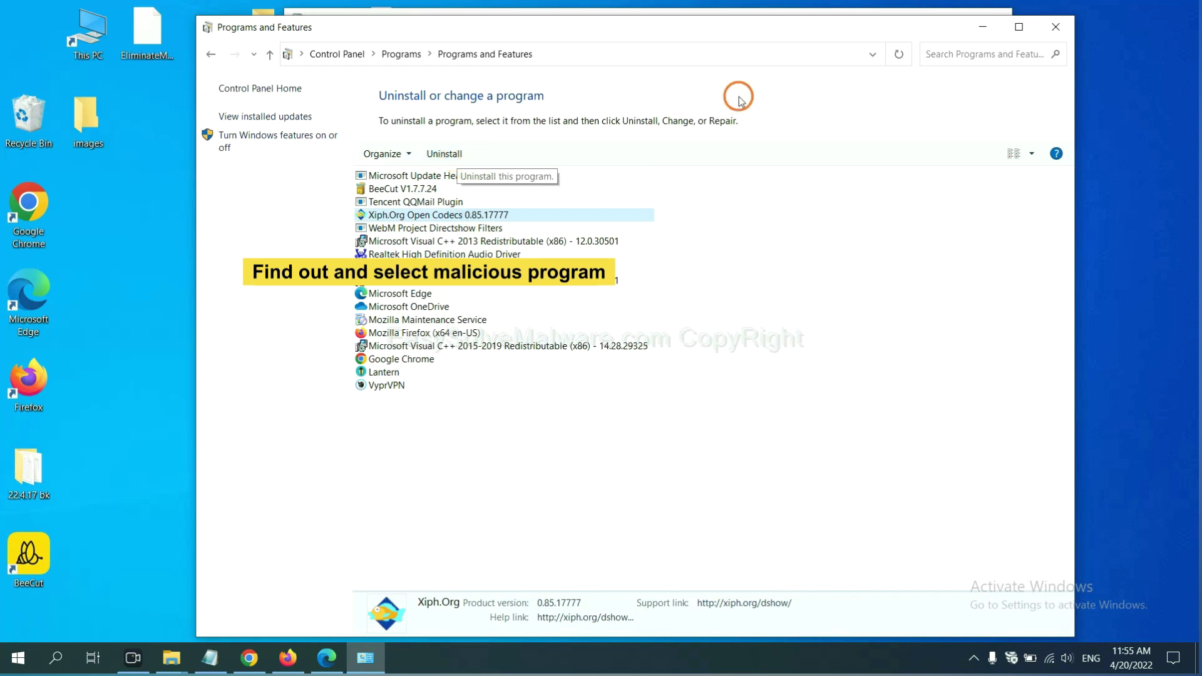
left_click(1063, 29)
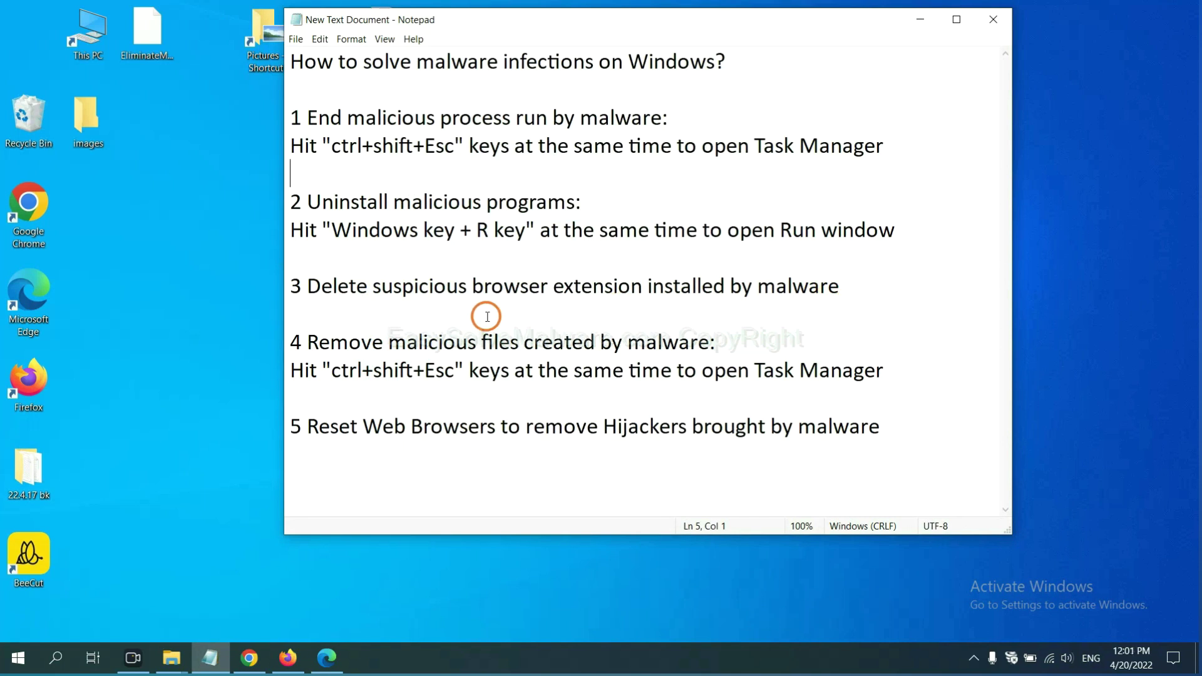
Switch to Chrome and open its Extensions page via More tools to find Scroll To Top.
left_click(250, 657)
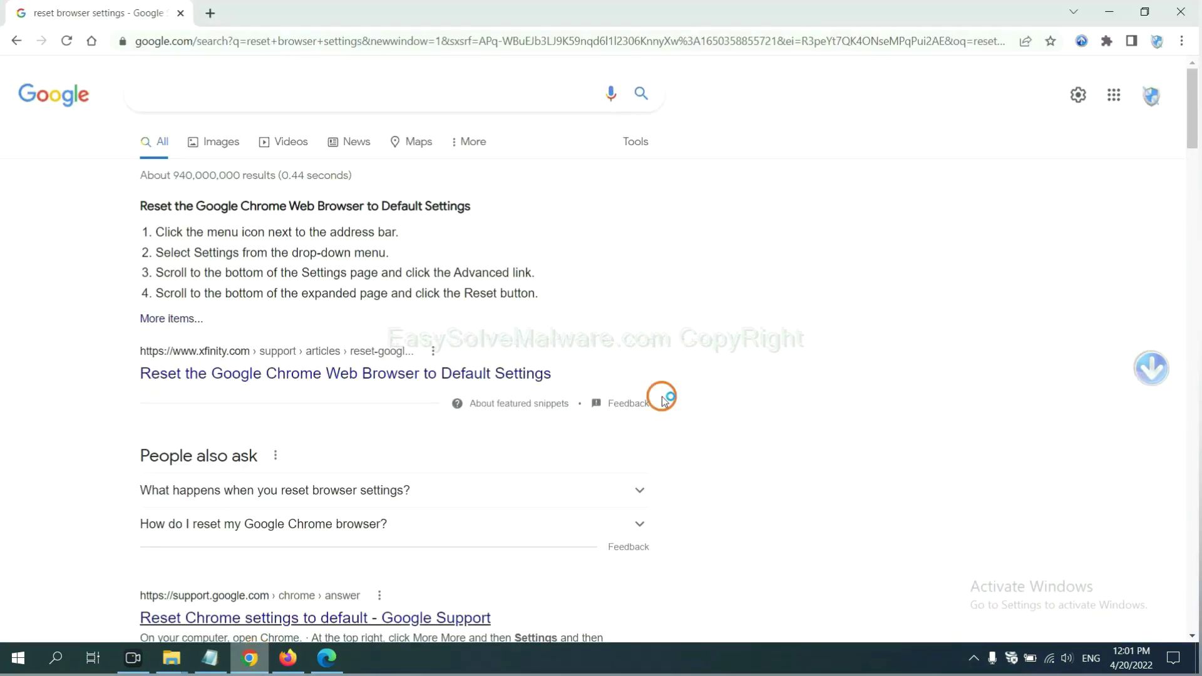
left_click(1181, 42)
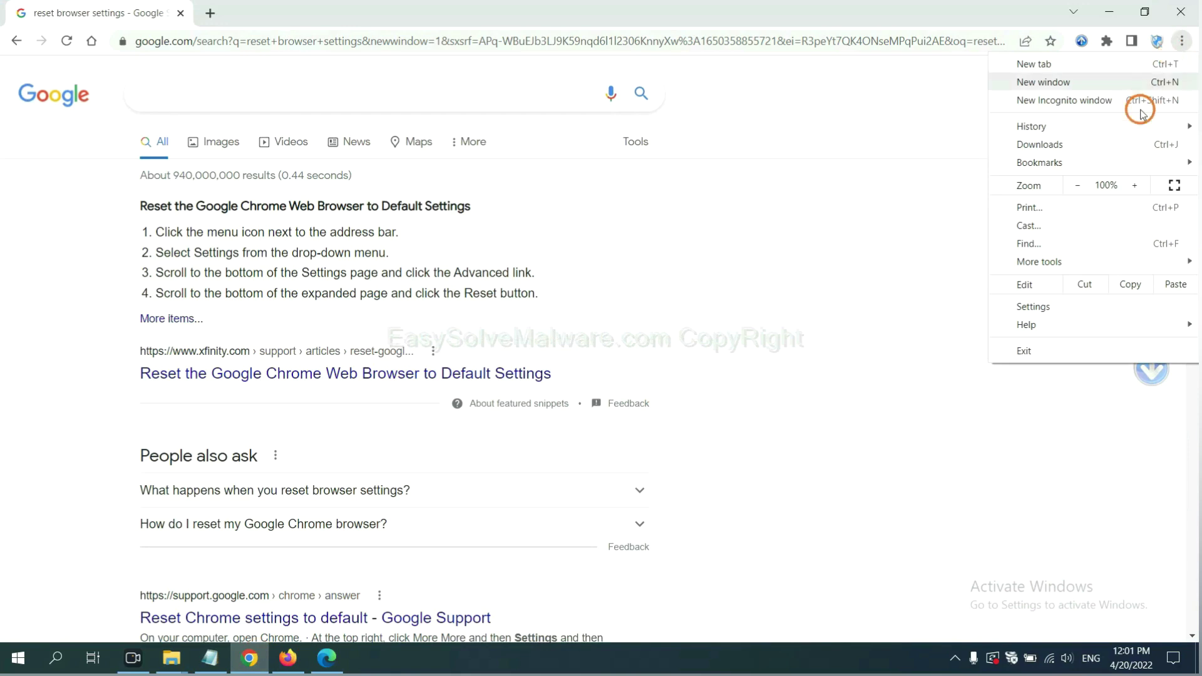
mouse_move(1077, 263)
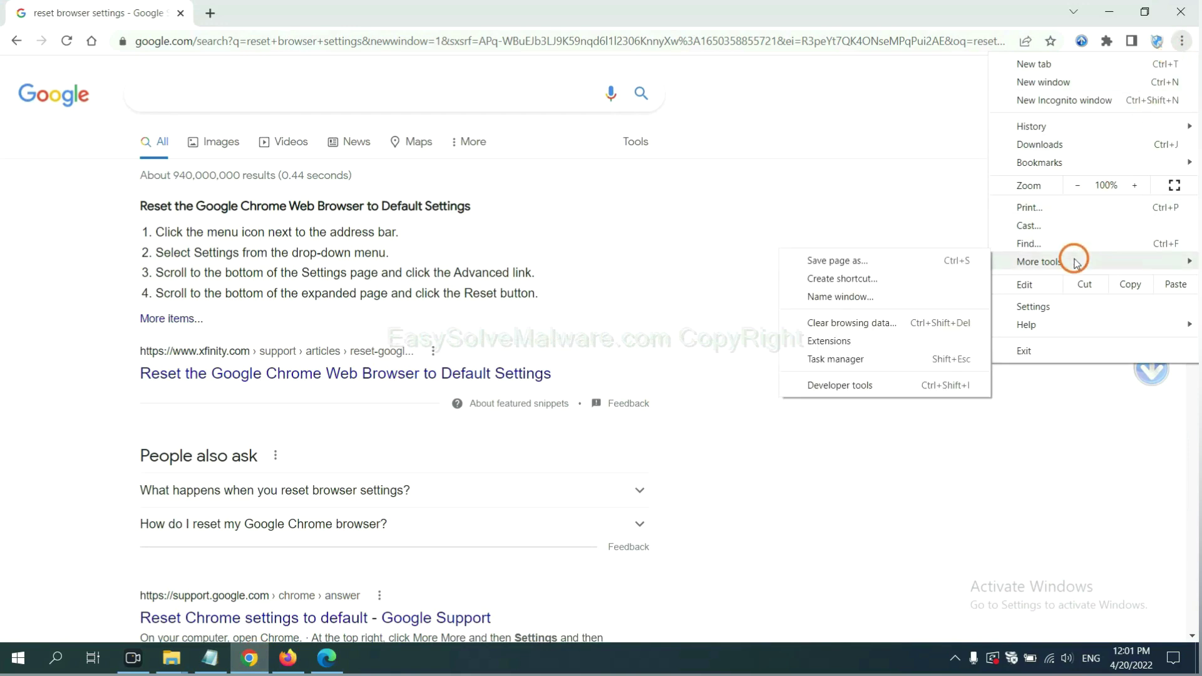
left_click(884, 340)
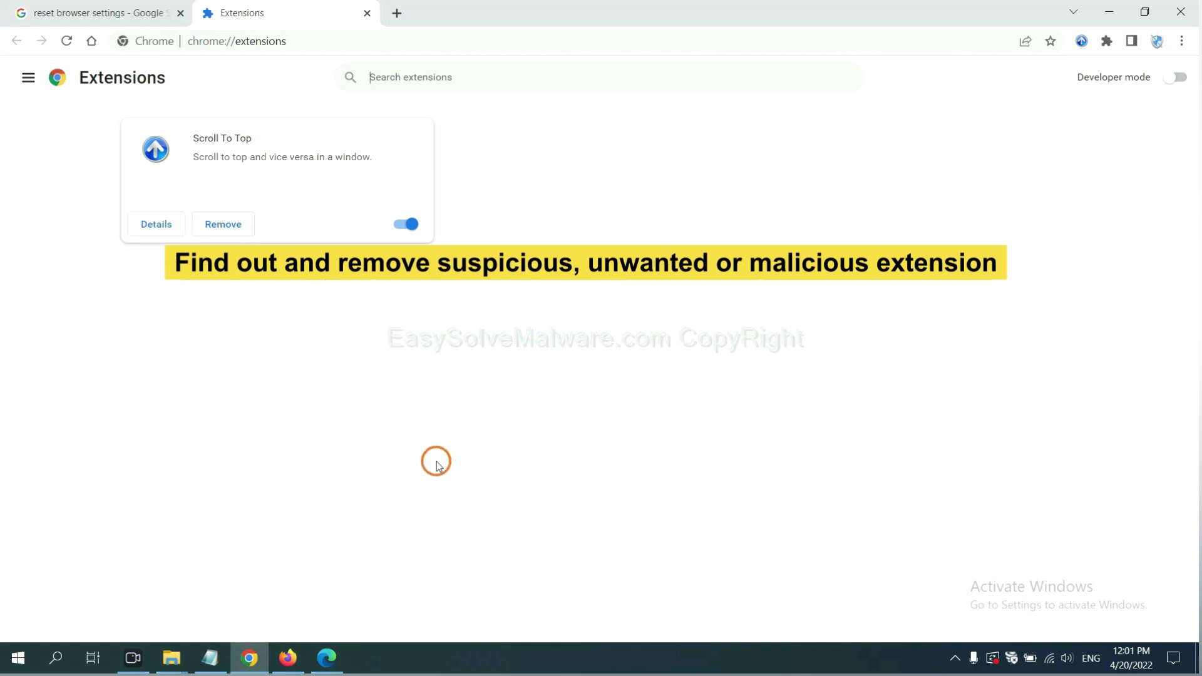
Open Firefox's Add-ons and themes and bring up the options for GIPHY for Firefox.
left_click(287, 656)
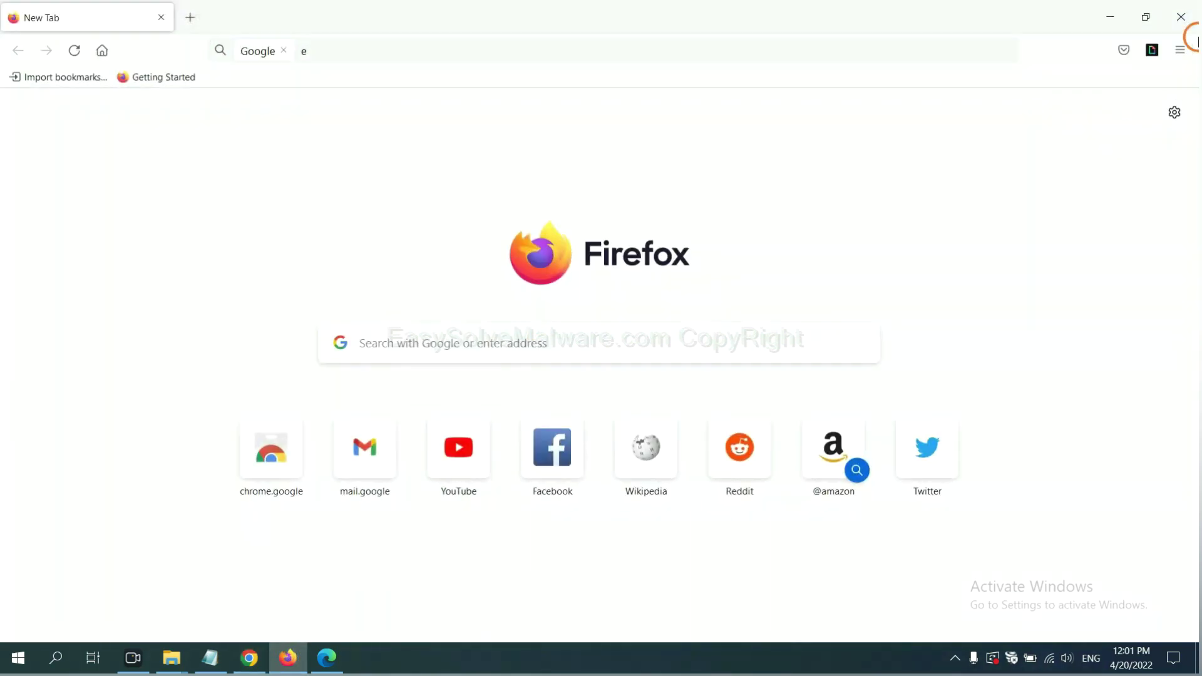
left_click(1181, 50)
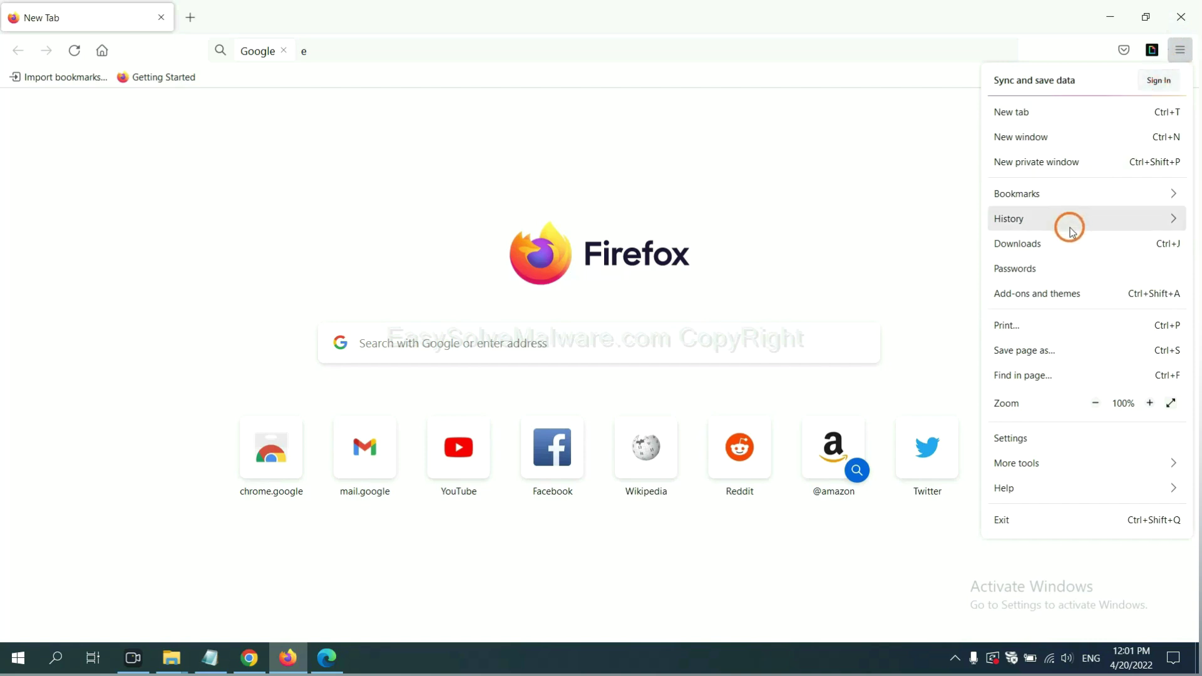
left_click(1050, 303)
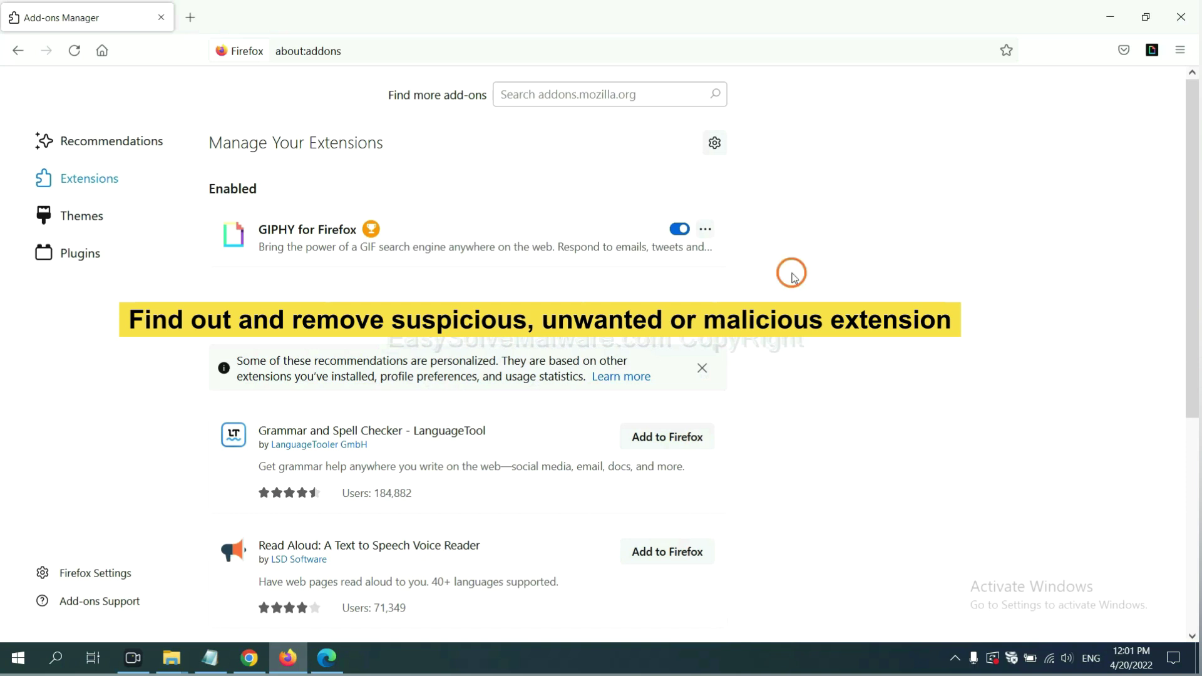
left_click(706, 232)
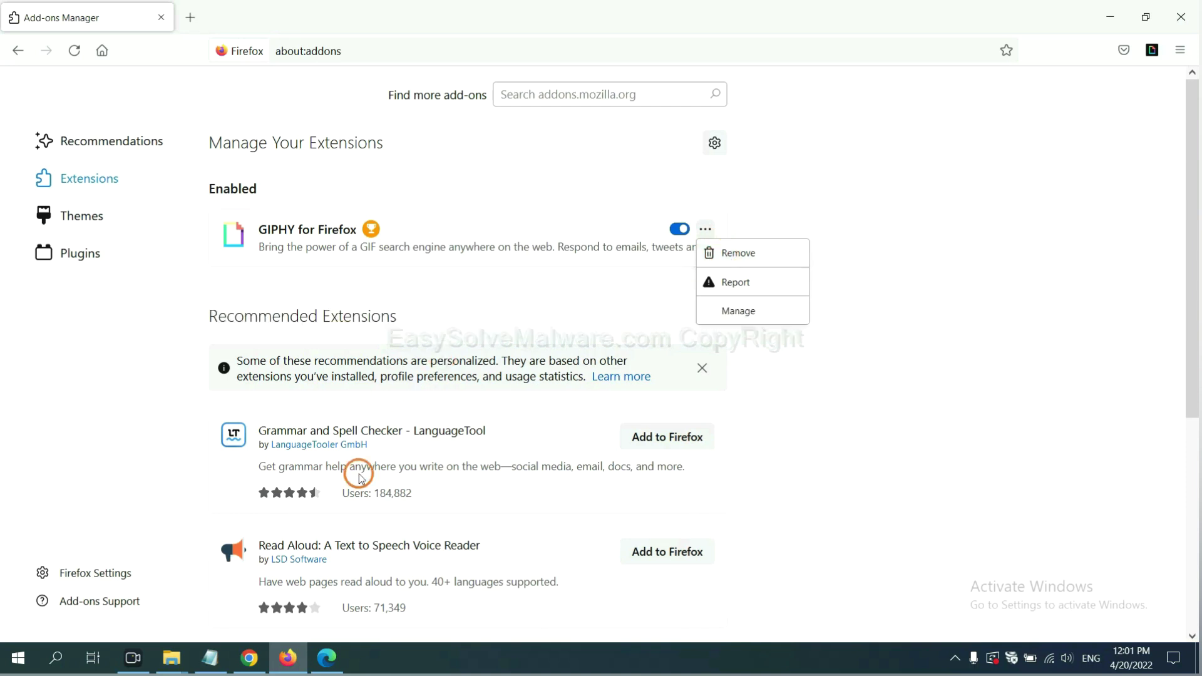
left_click(326, 659)
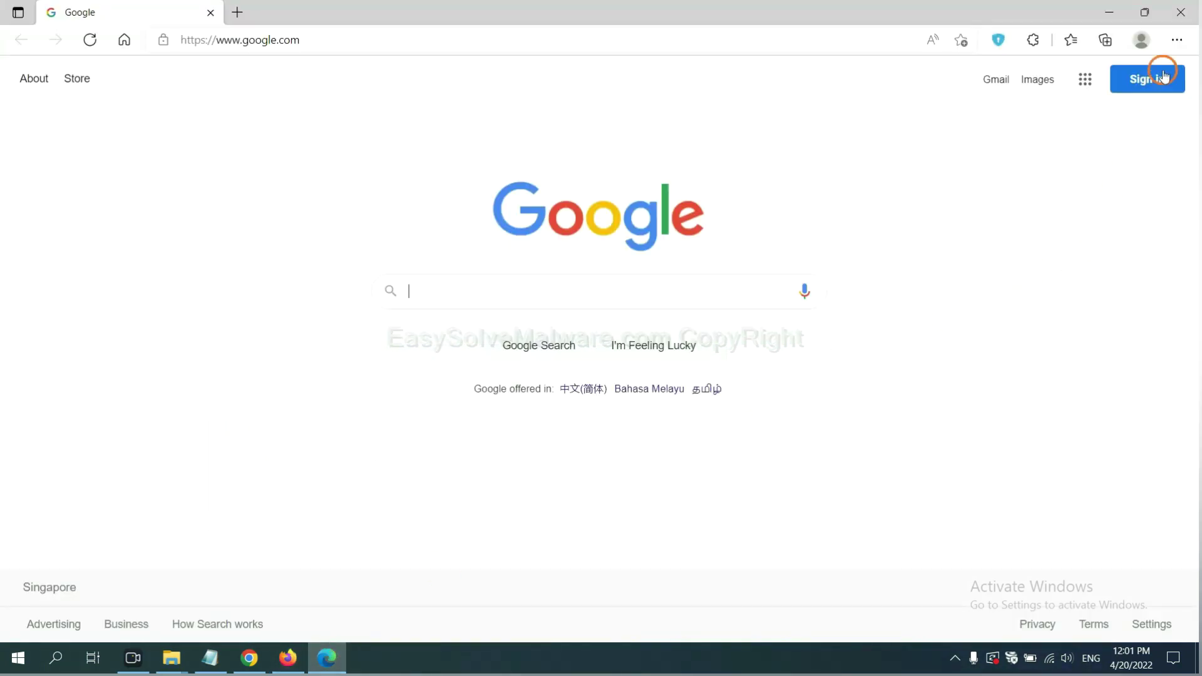
Open Edge's Manage extensions page and remove ArcVpn Free Fast VPN Proxy.
left_click(1177, 42)
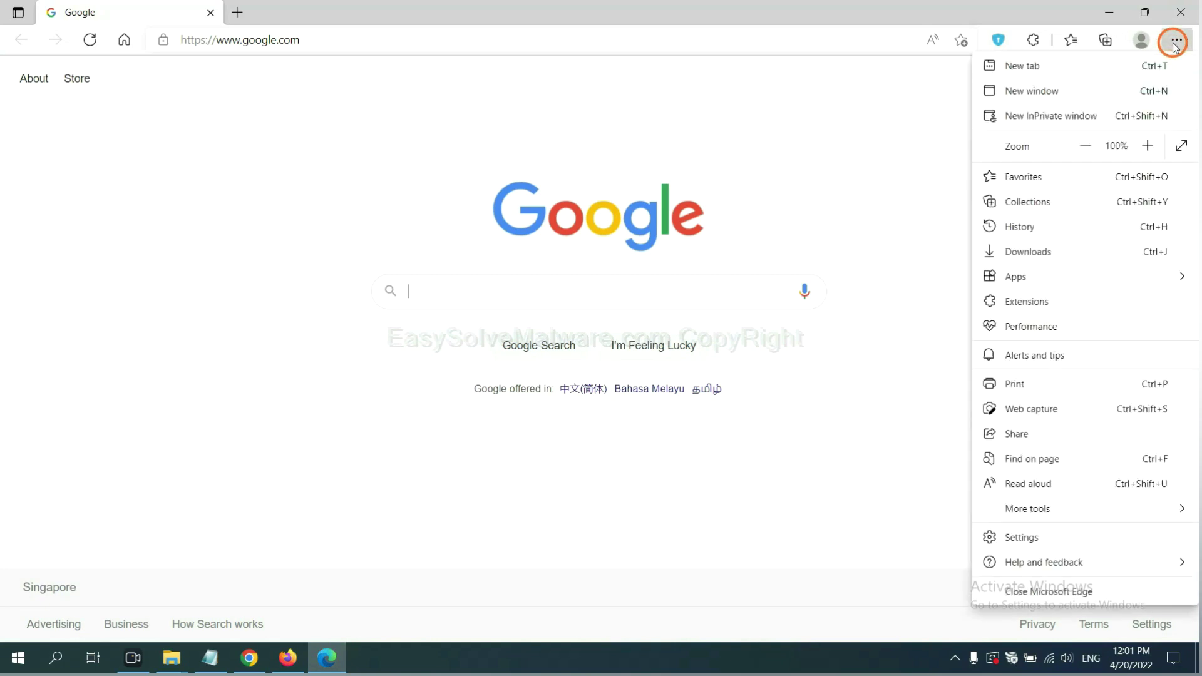
right_click(1032, 303)
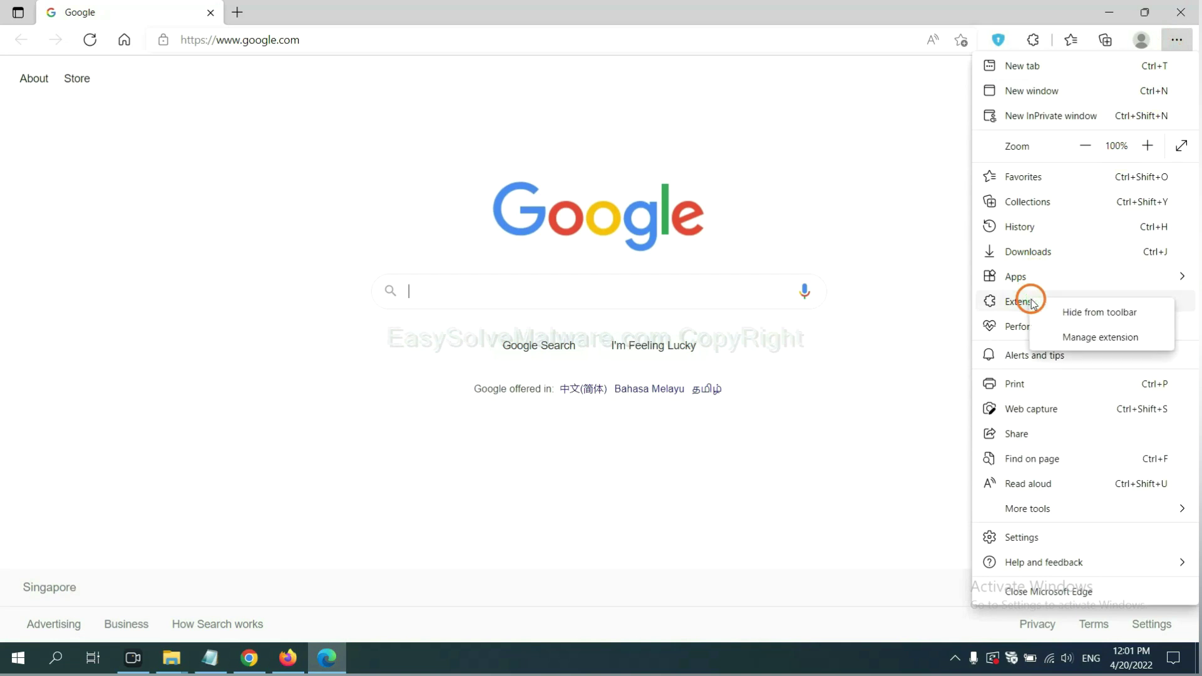
left_click(1077, 338)
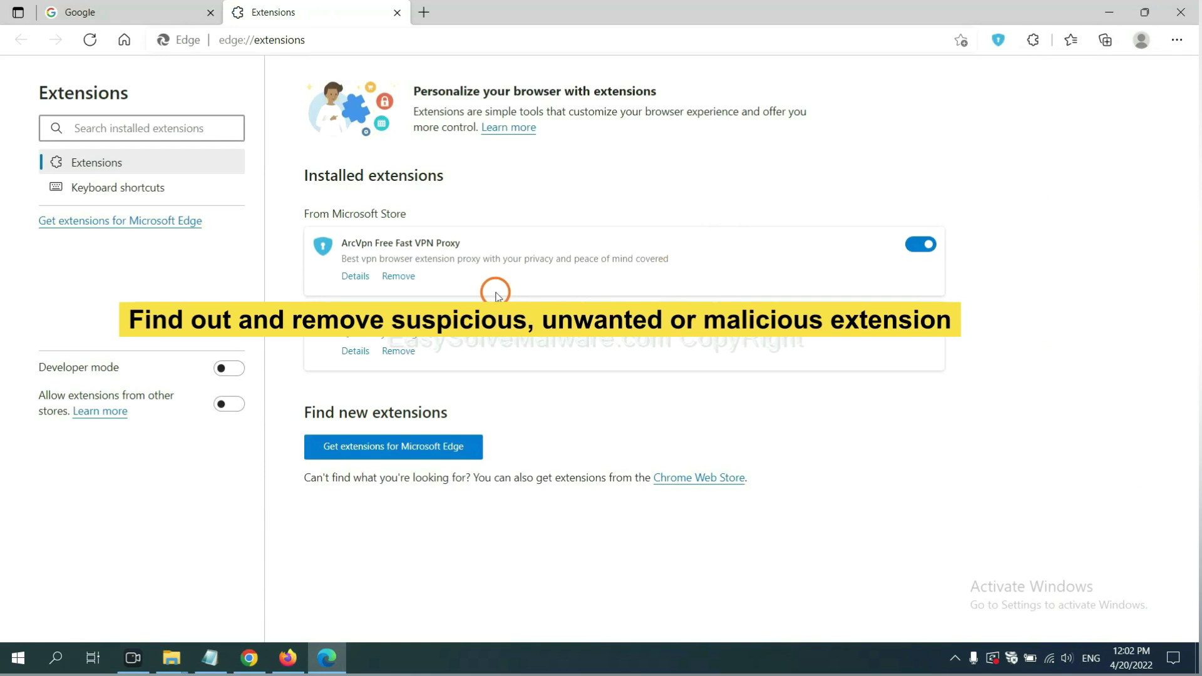
left_click(410, 279)
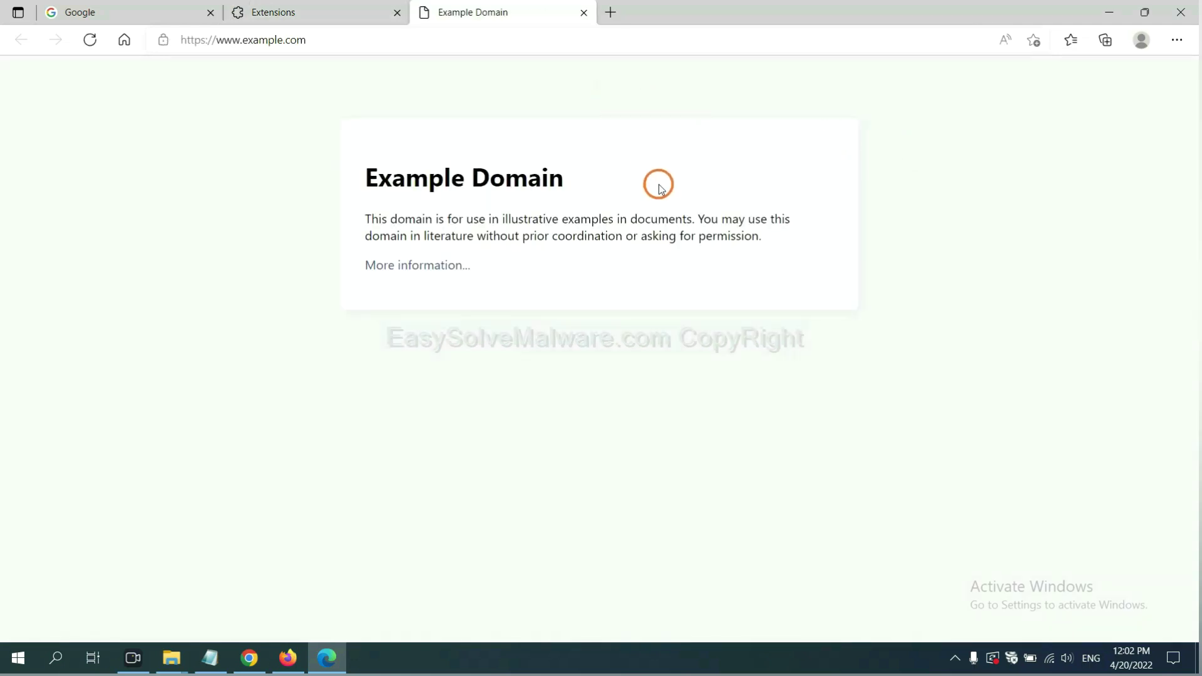
left_click(1194, 669)
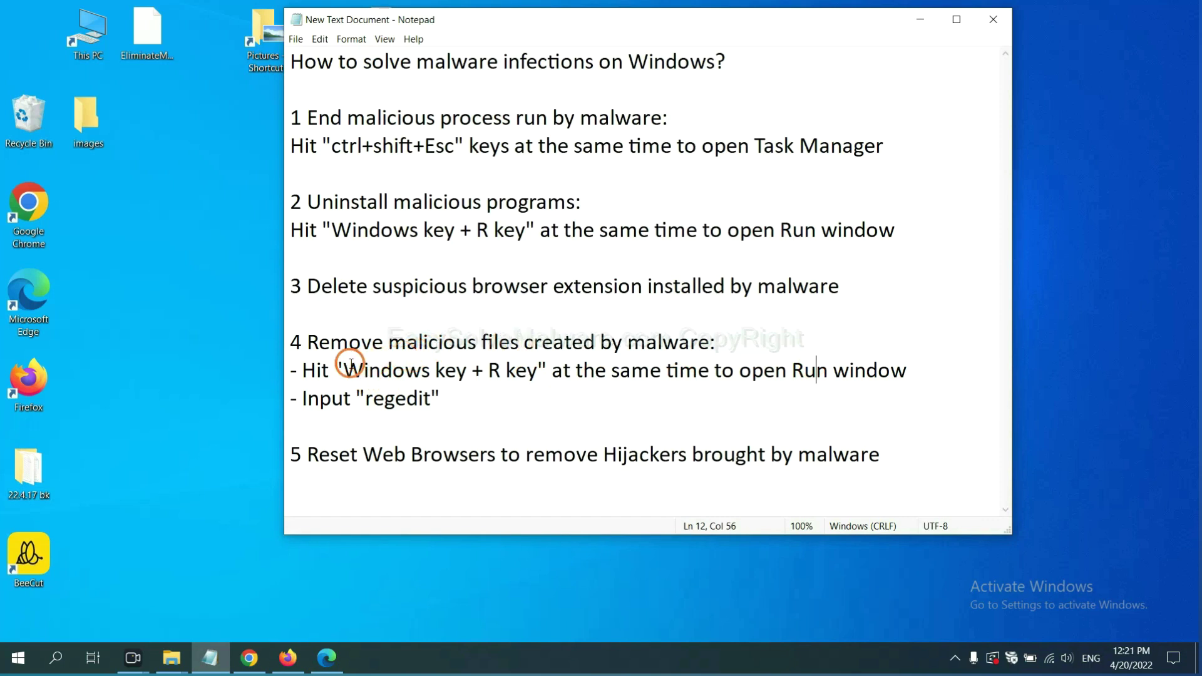
Launch Registry Editor by running regedit from the Run dialog.
left_click_drag(309, 369, 681, 388)
left_click(696, 377)
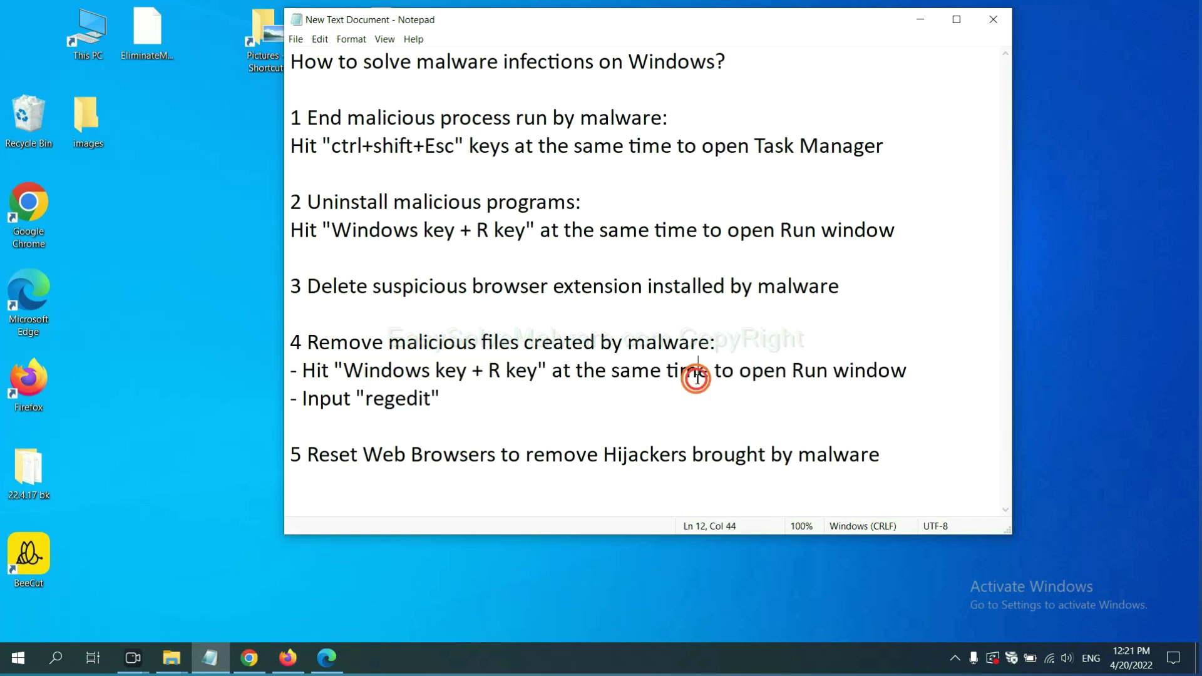
key("super+r")
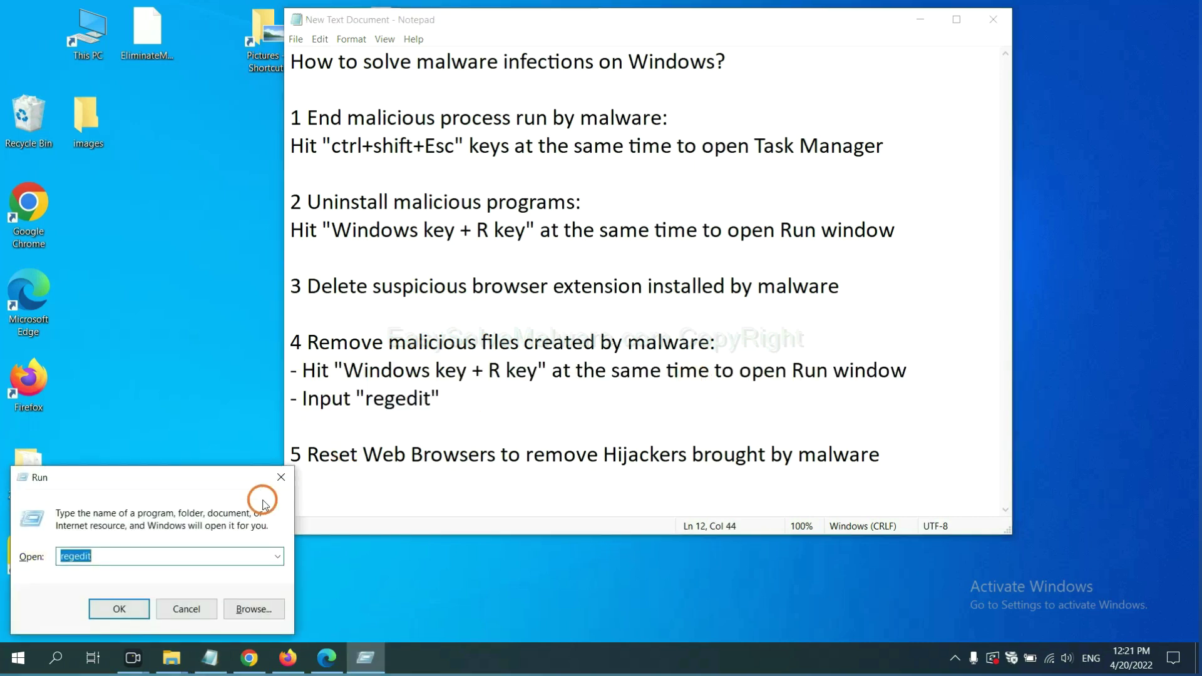
left_click_drag(215, 478, 947, 246)
left_click(890, 322)
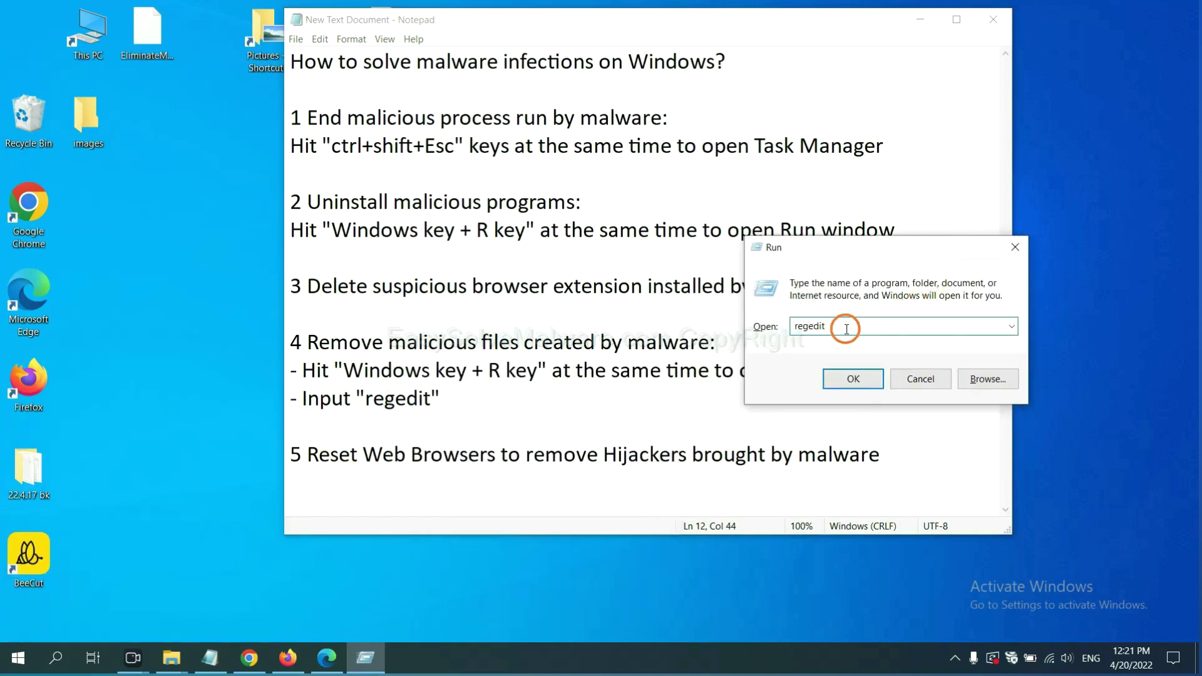
left_click(848, 377)
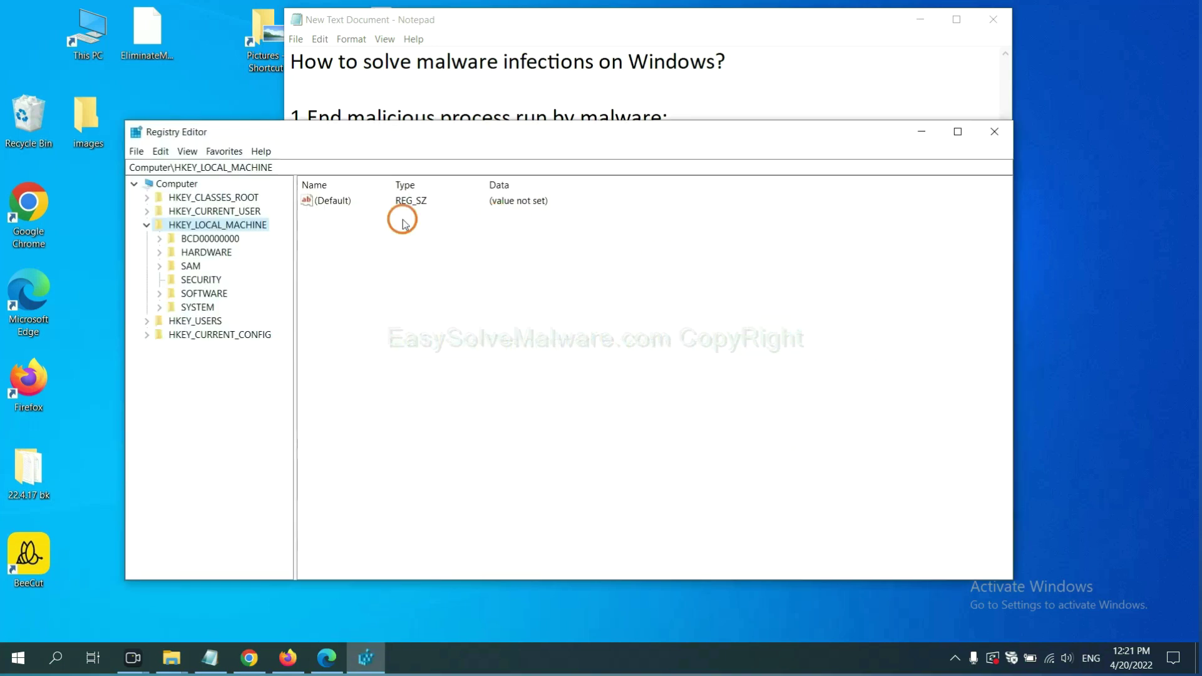
Search keys, values and data across the registry for the malware name 'beecut'.
left_click(163, 152)
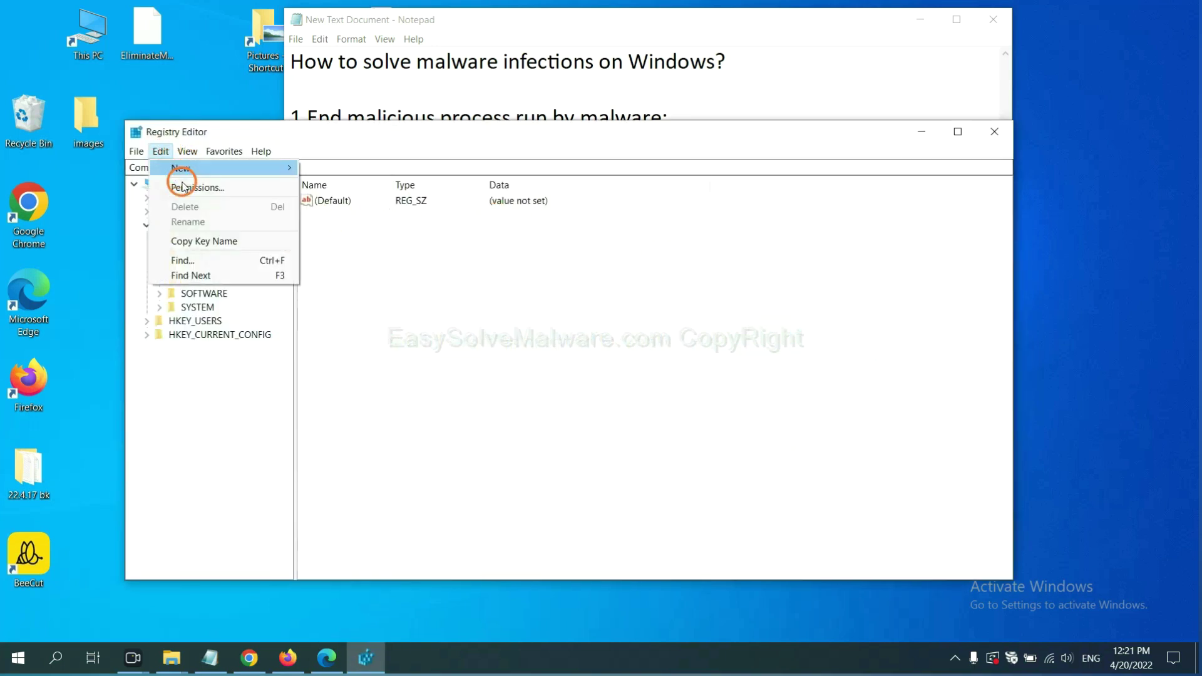
left_click(212, 260)
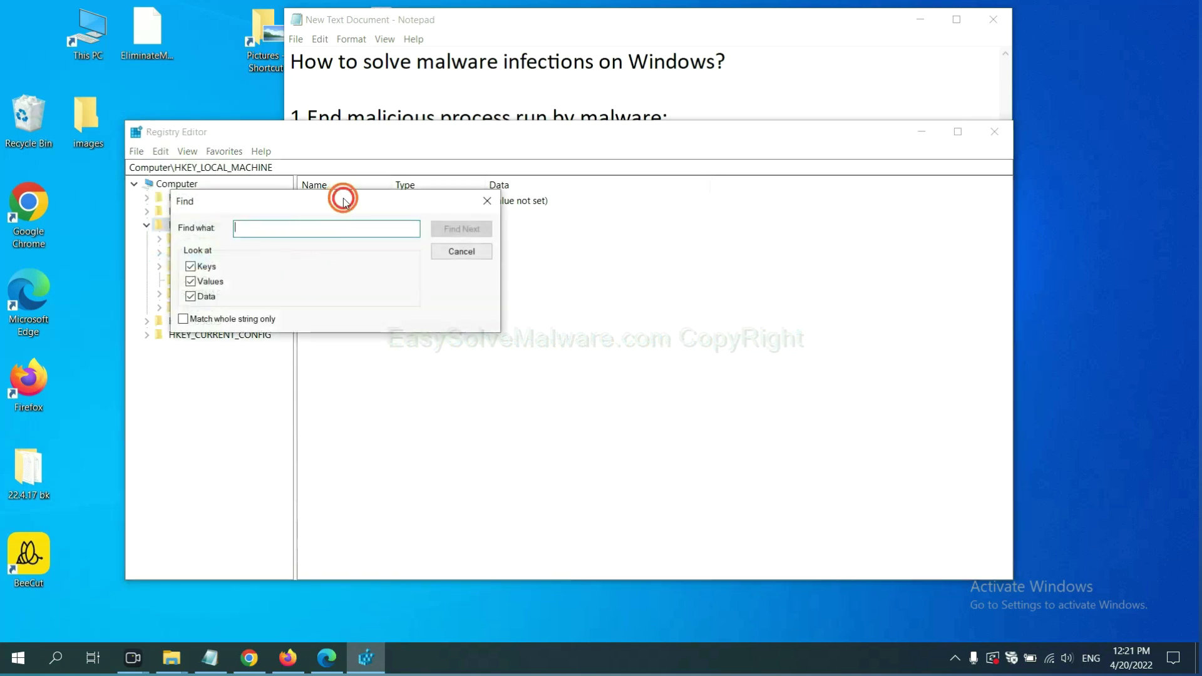
left_click_drag(344, 202, 460, 230)
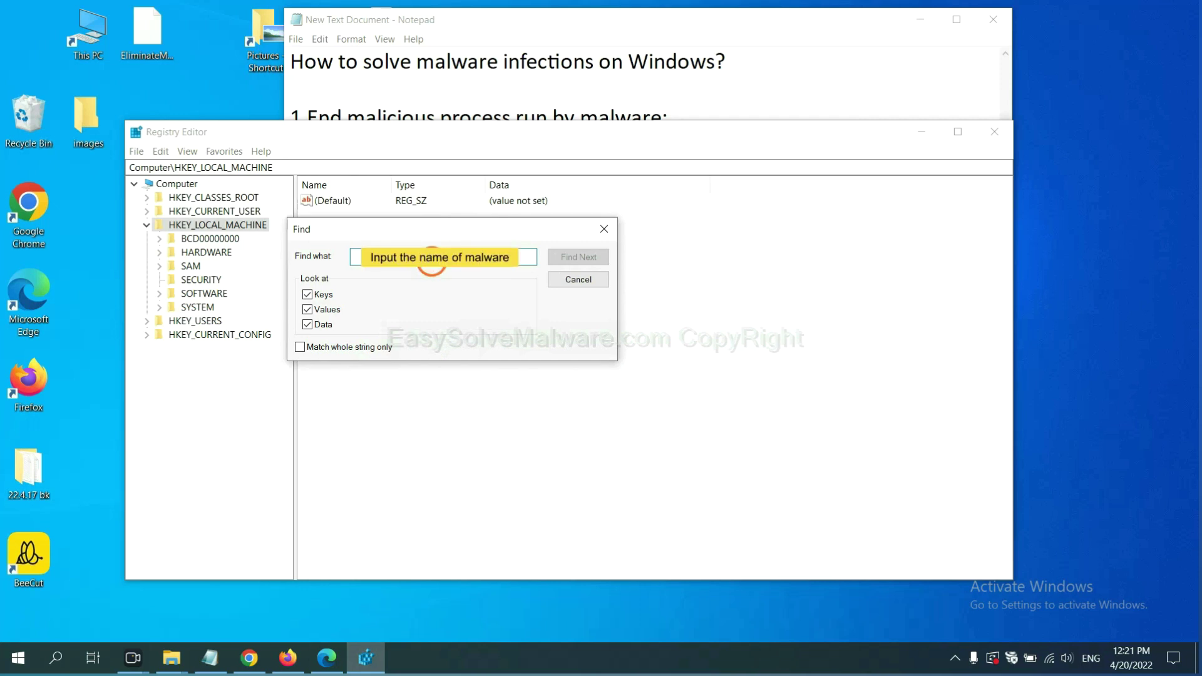
type("be")
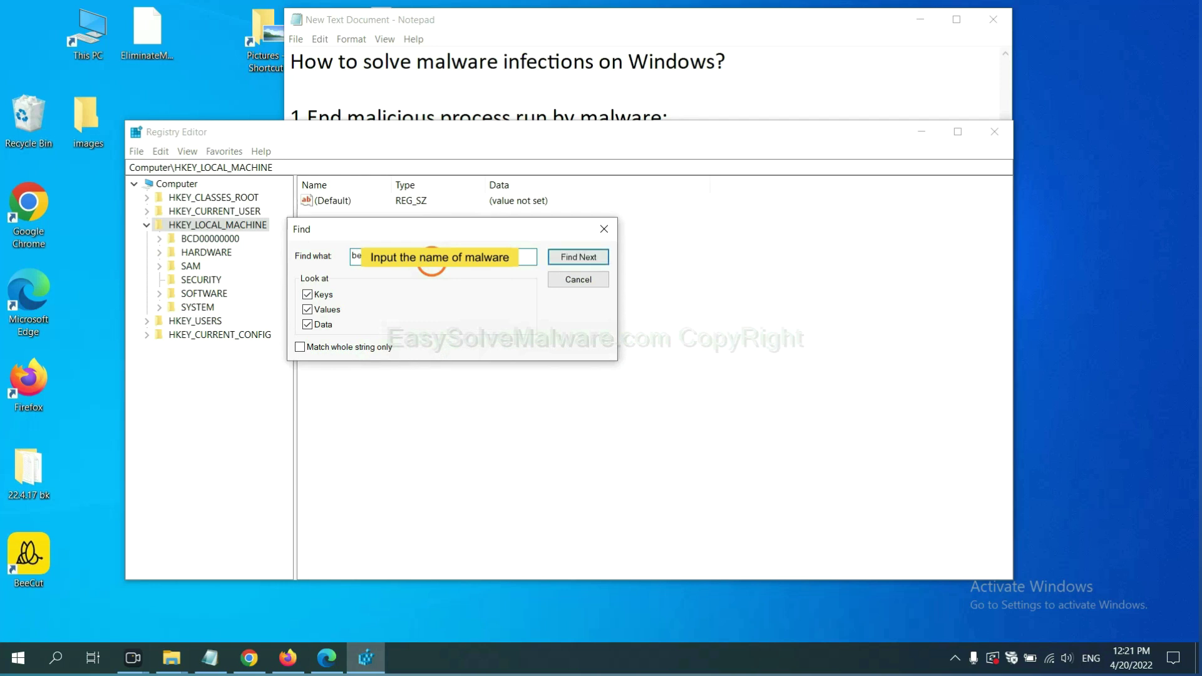
left_click(575, 256)
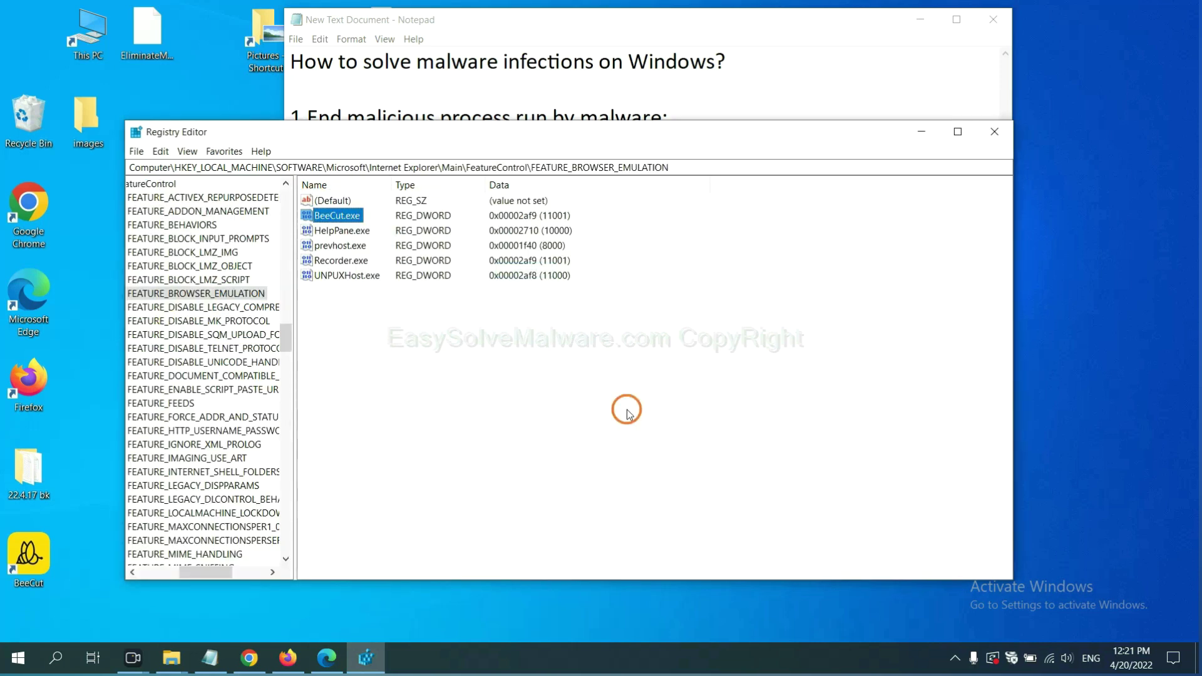
Scroll the registry tree left and right-click FEATURE_BROWSER_EMULATION to show its Delete option.
left_click_drag(197, 572, 171, 570)
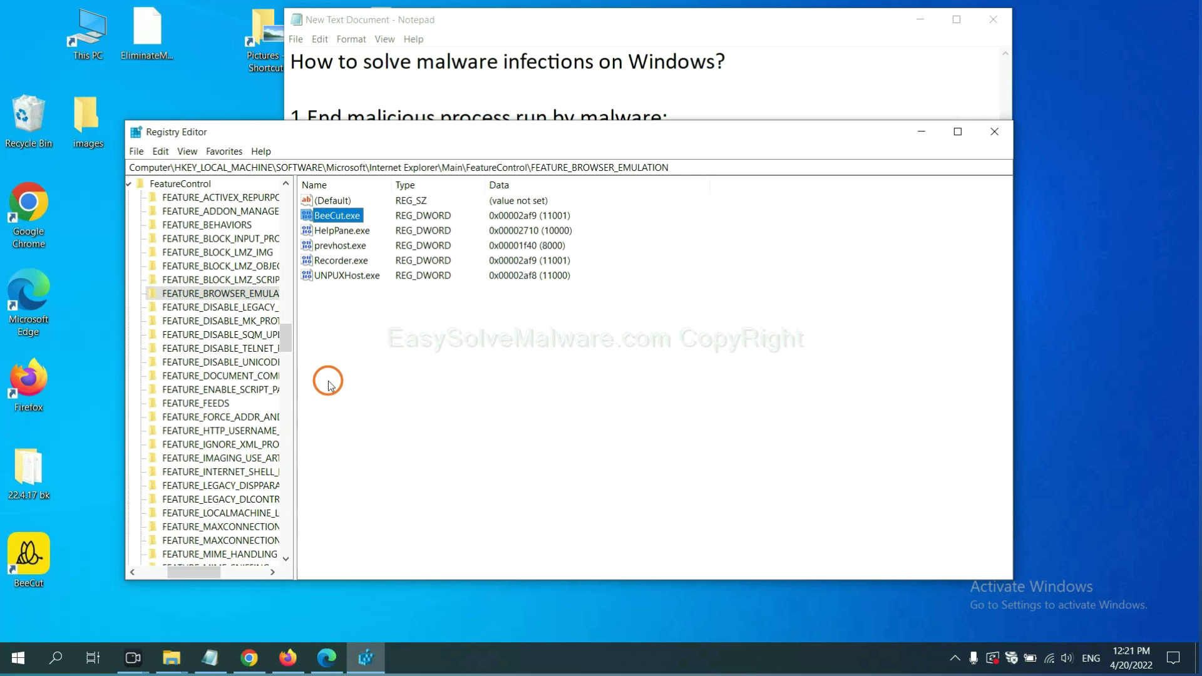
right_click(243, 297)
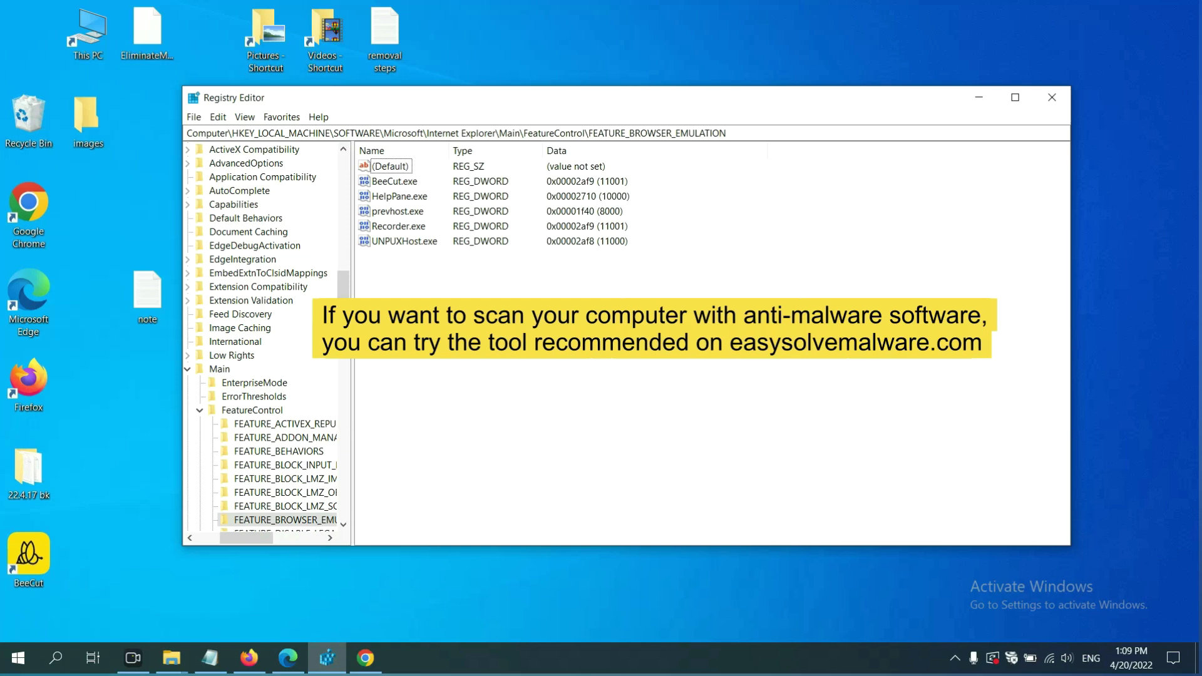
Return to Chrome and scroll through the easysolvemalware.com guide's Quick Menu of removal steps.
left_click(374, 663)
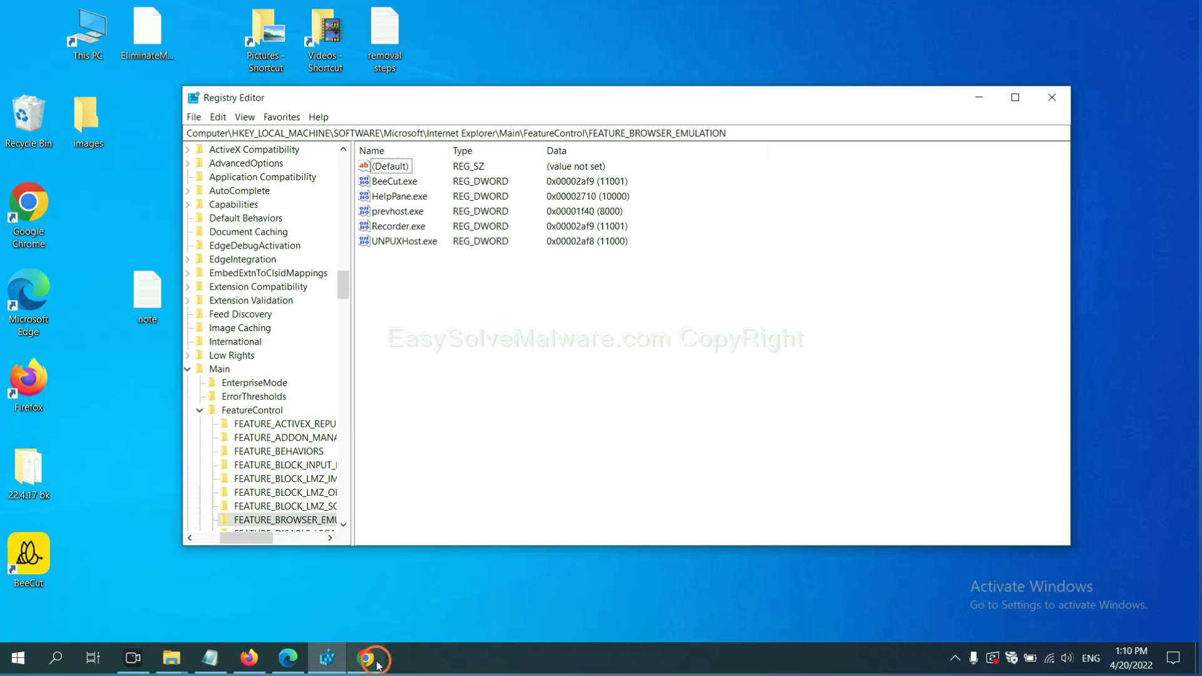
scroll(867, 413, "down", 1)
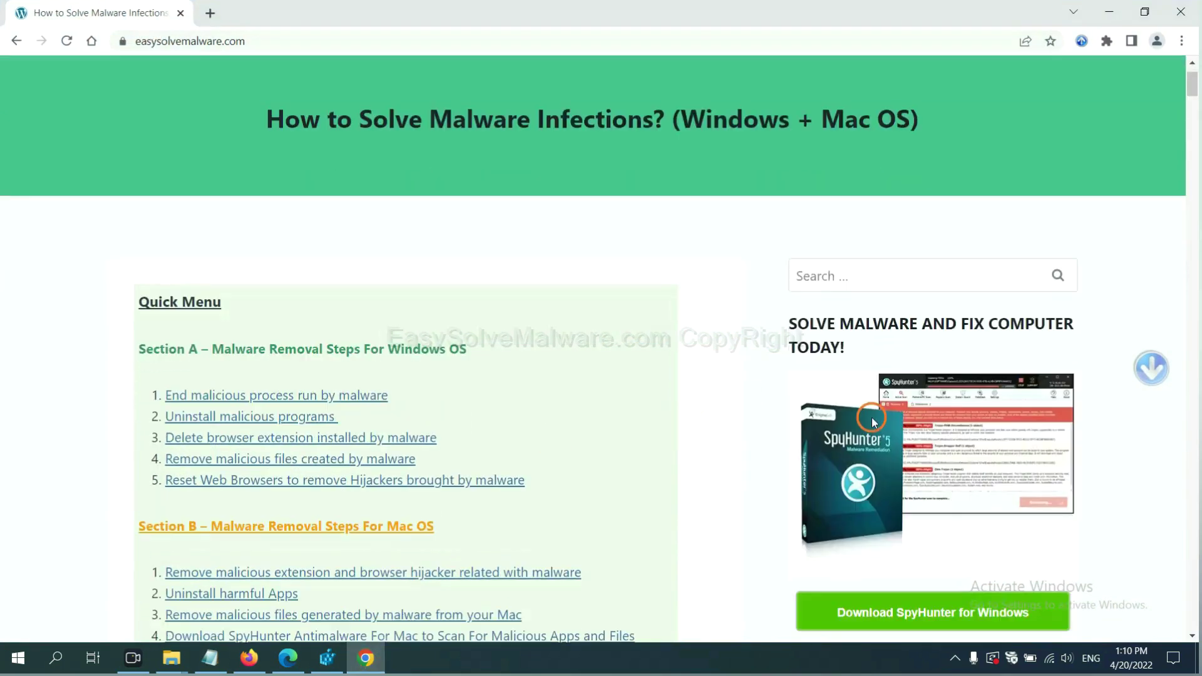
scroll(861, 426, "up", 1)
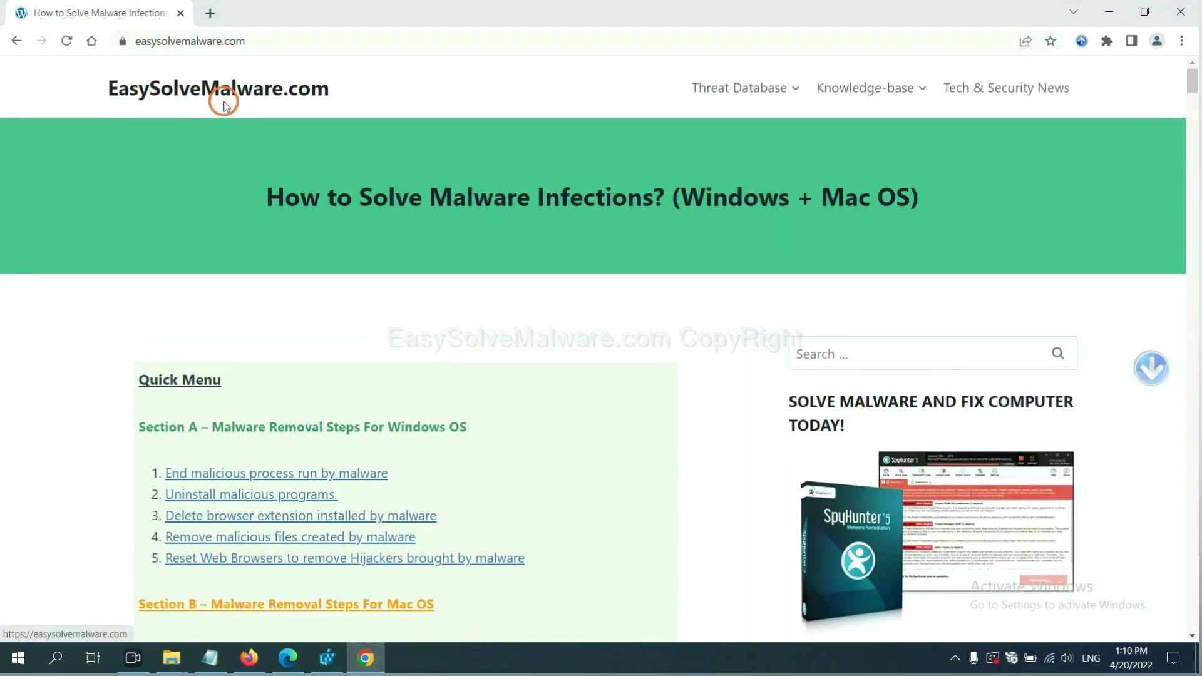
scroll(999, 467, "down", 2)
scroll(1001, 467, "down", 2)
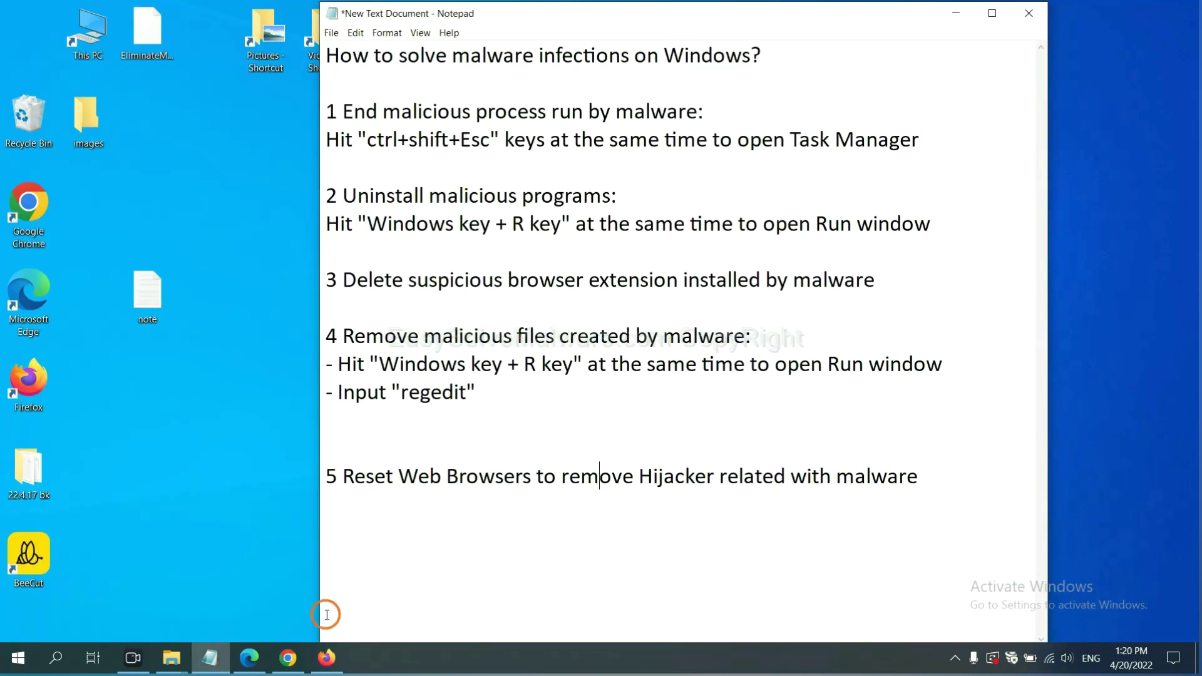
Search Chrome settings for 'reset' and open the Restore settings to their original defaults prompt.
left_click(280, 668)
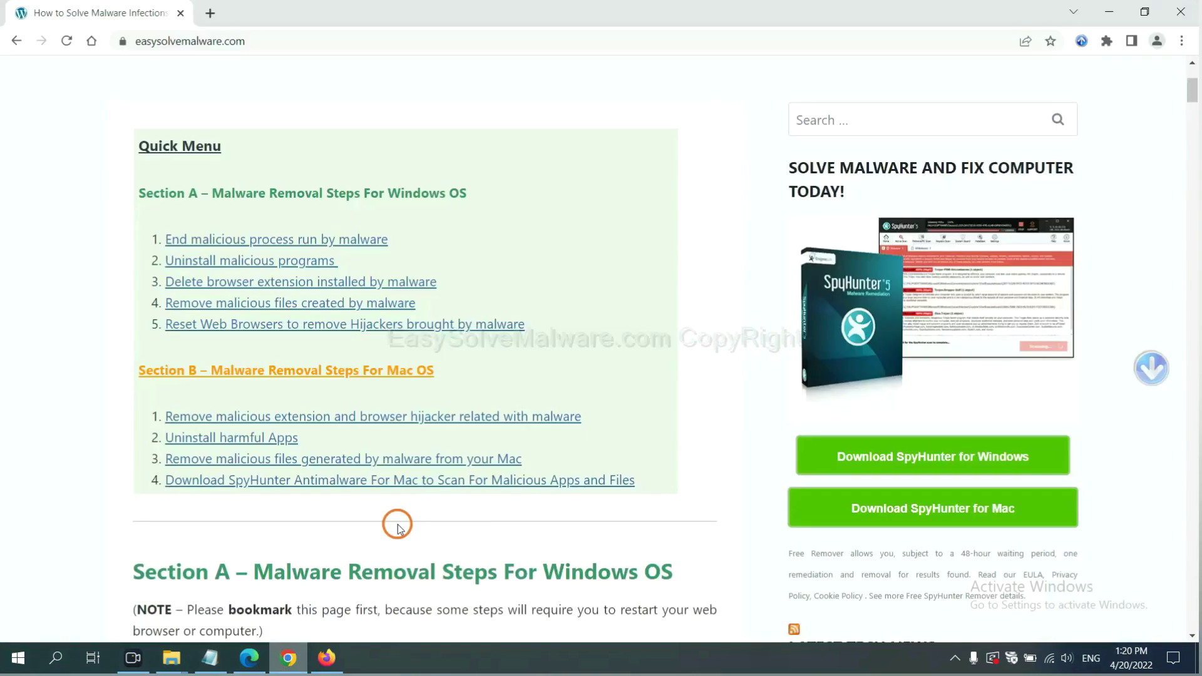
left_click(1184, 42)
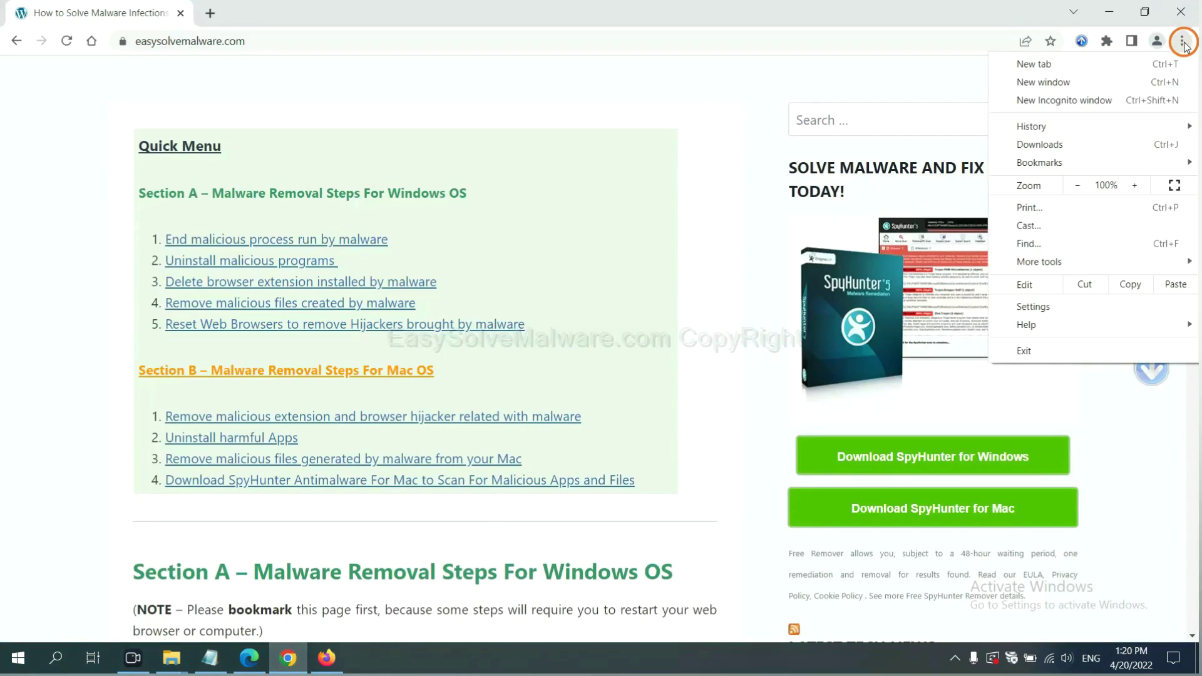
left_click(1050, 301)
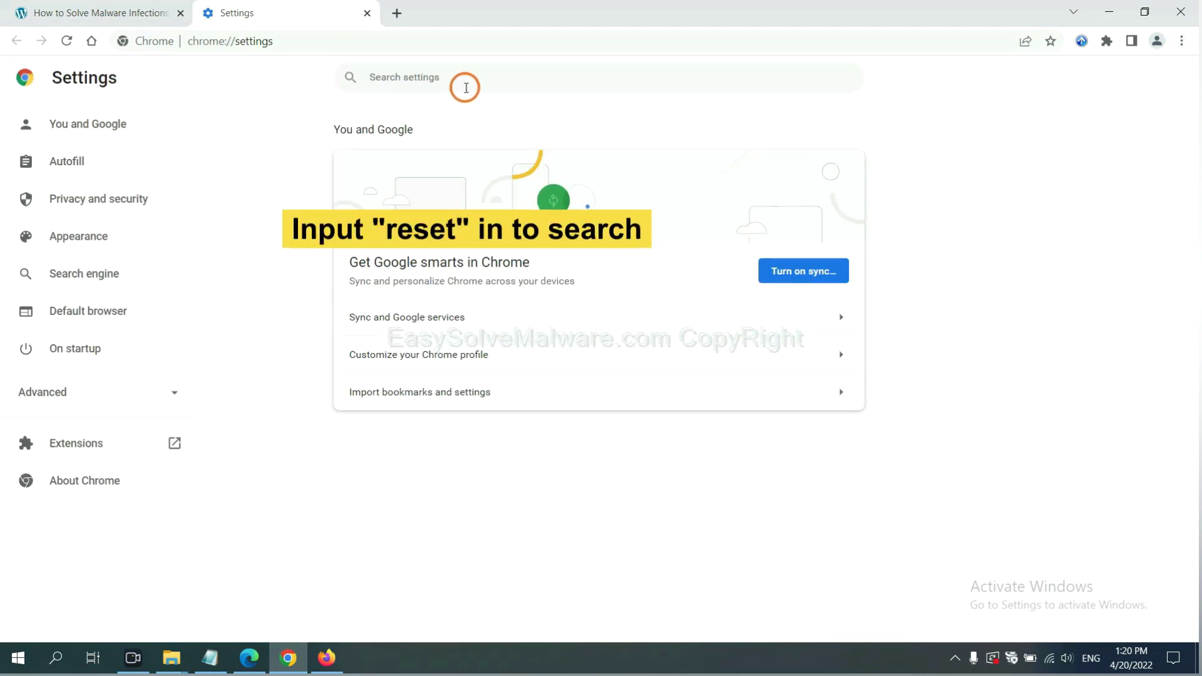
type("reset")
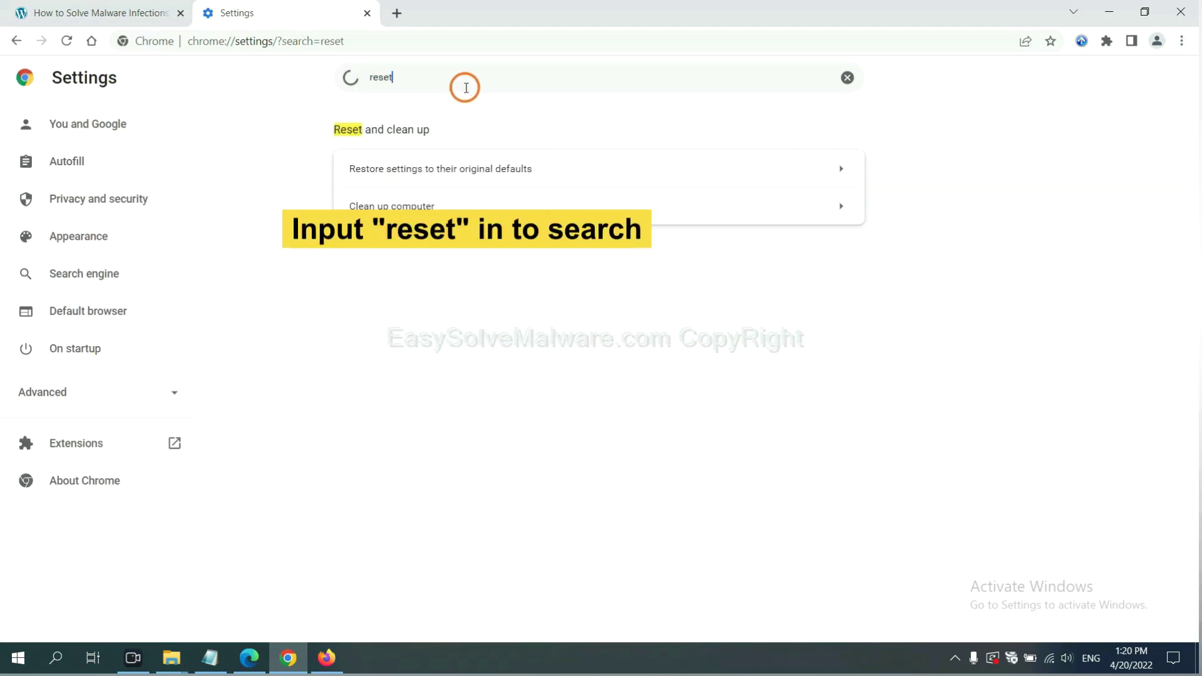
left_click(515, 168)
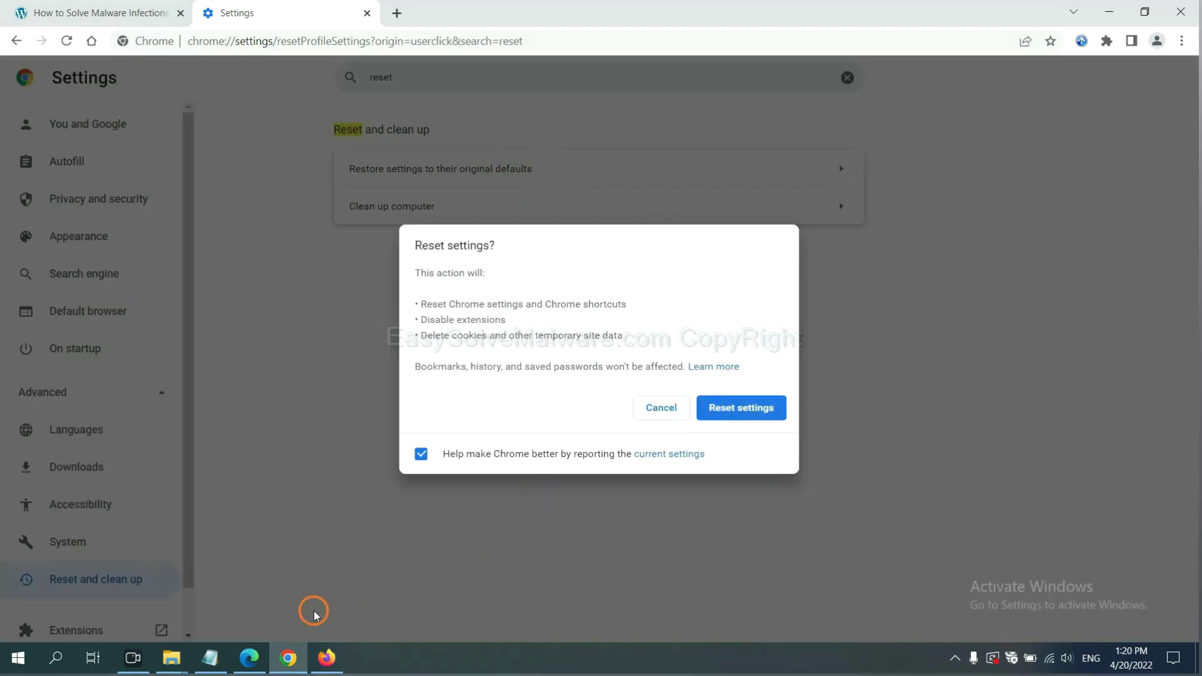
left_click(334, 656)
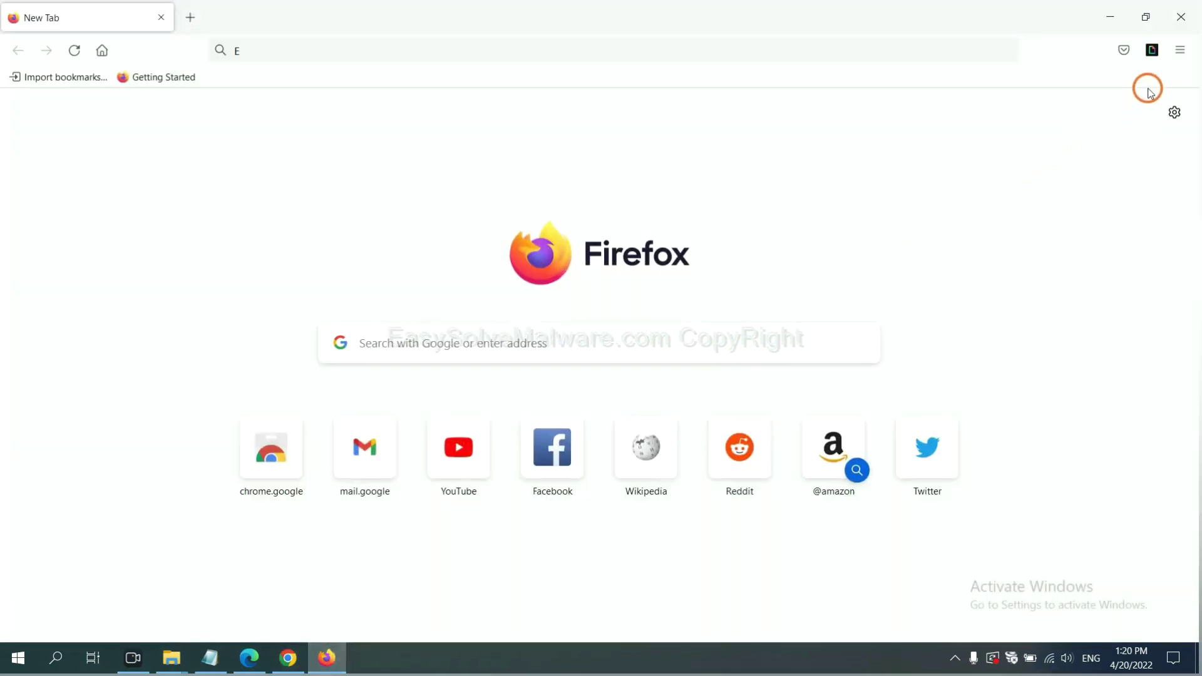
Open Firefox's Troubleshooting Information via Help and bring up the Refresh Firefox confirmation.
left_click(1180, 55)
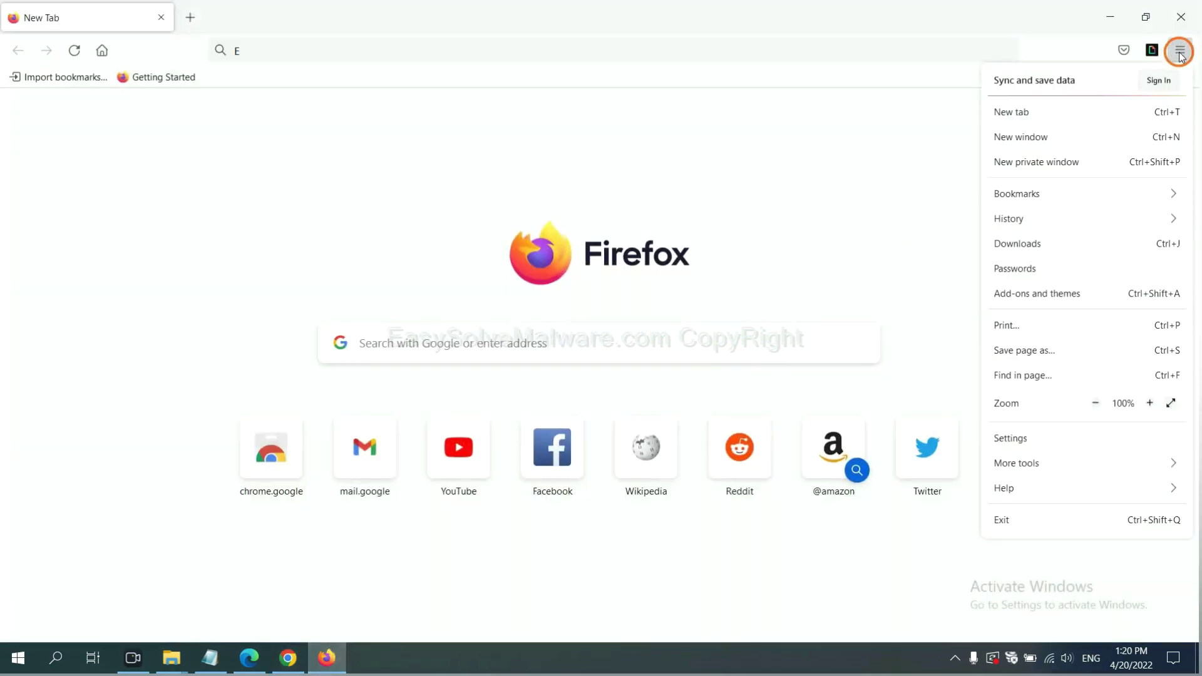
left_click(1033, 488)
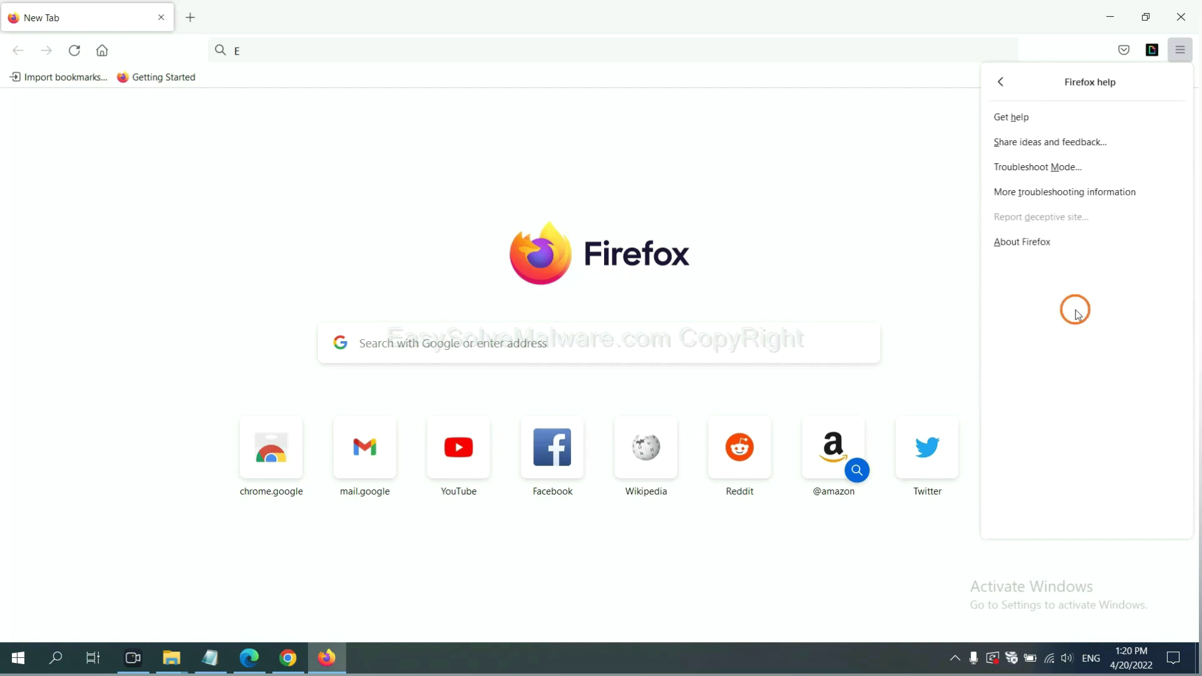
left_click(1056, 196)
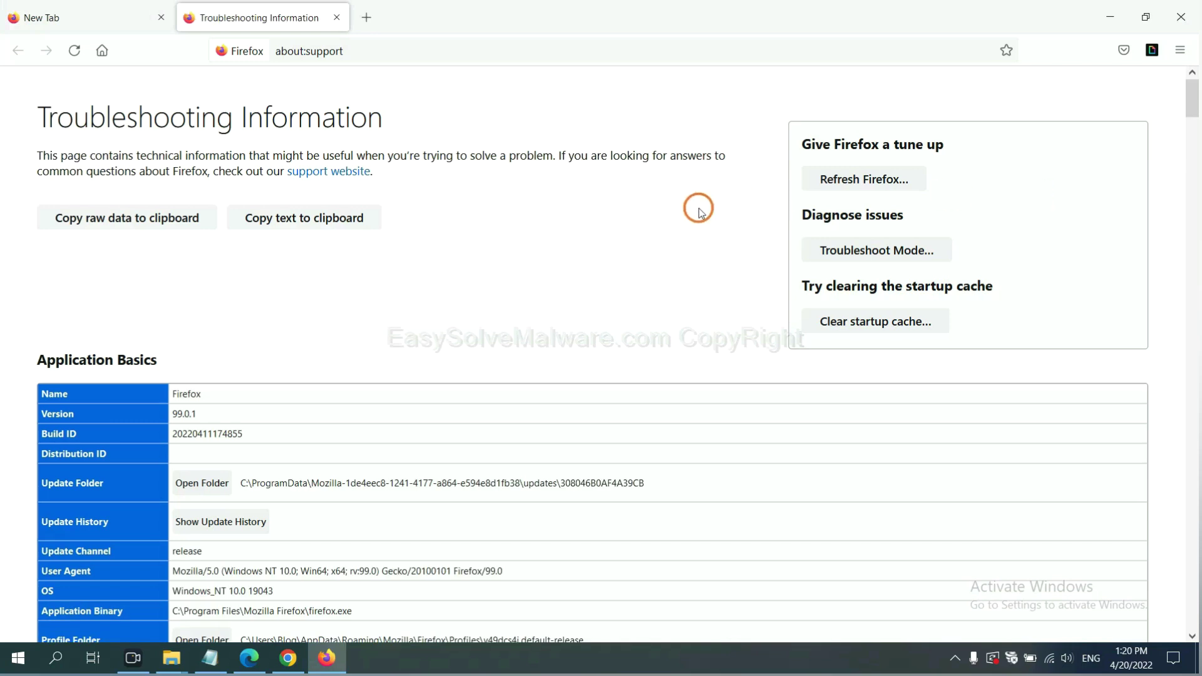
left_click(844, 185)
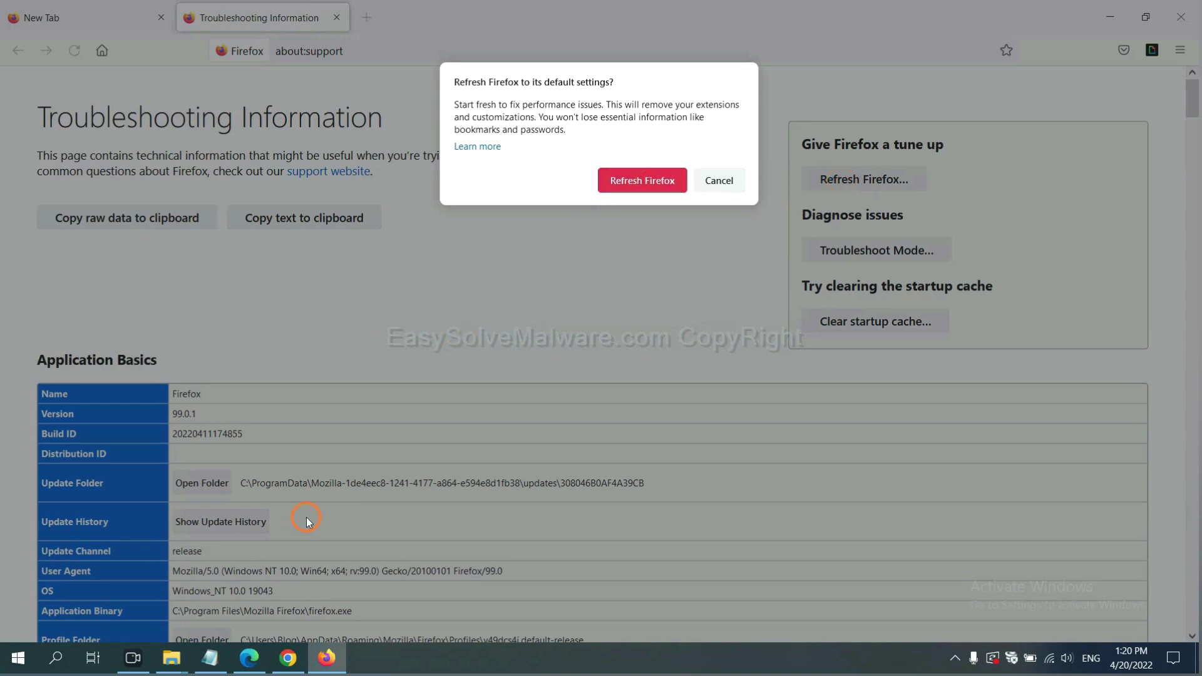
left_click(249, 657)
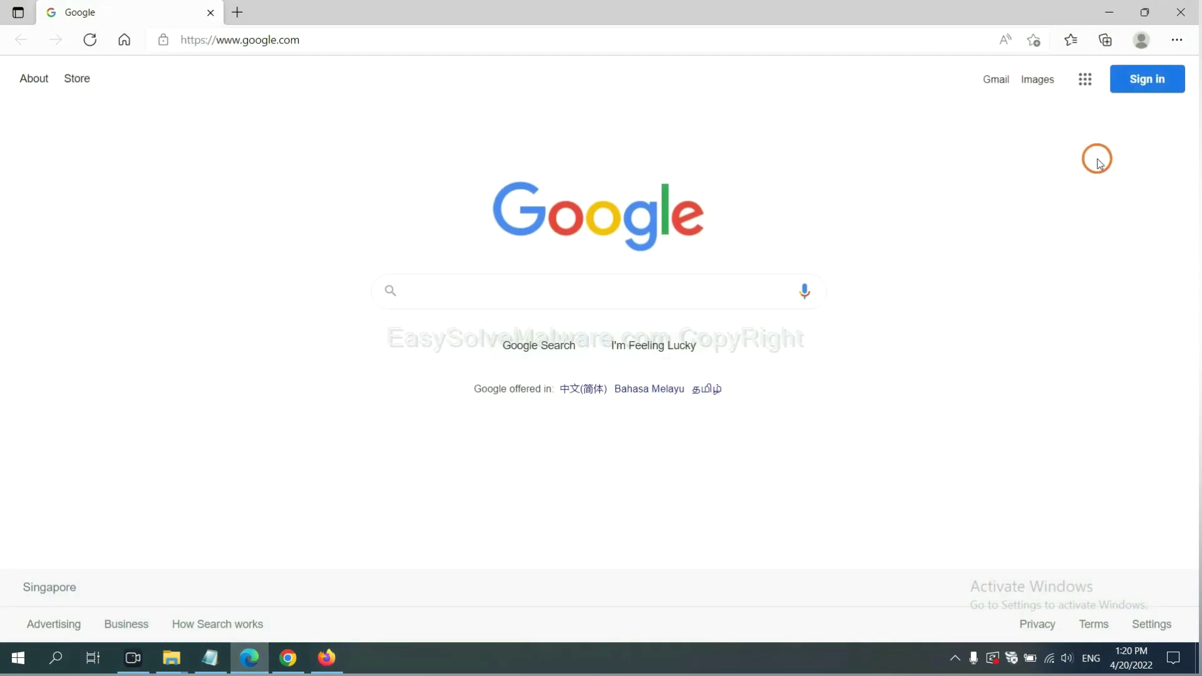
Search Edge settings for 'reset' and open Restore settings to their default values.
left_click(1177, 41)
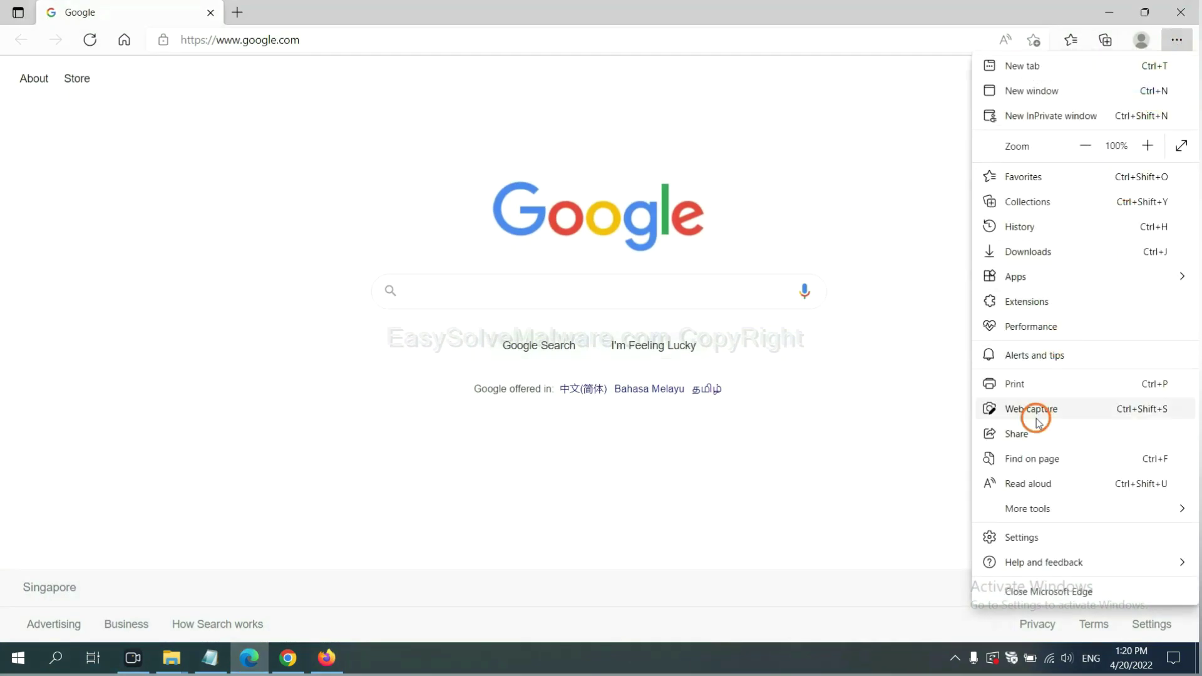
left_click(1034, 539)
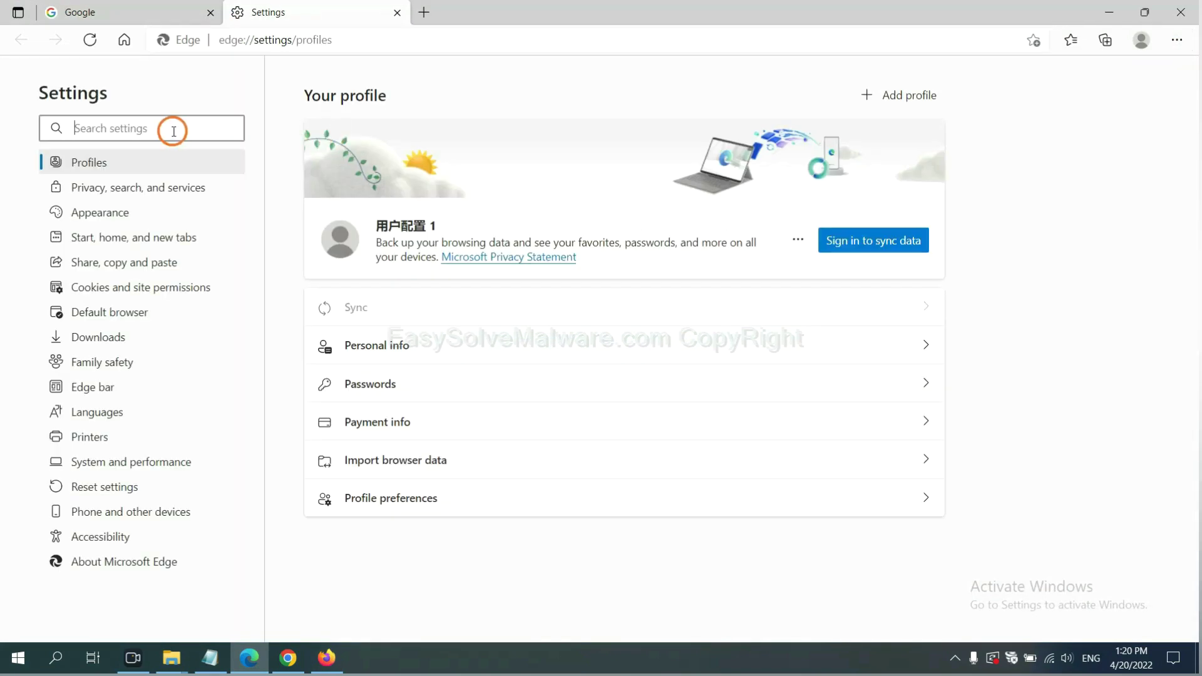
type("re")
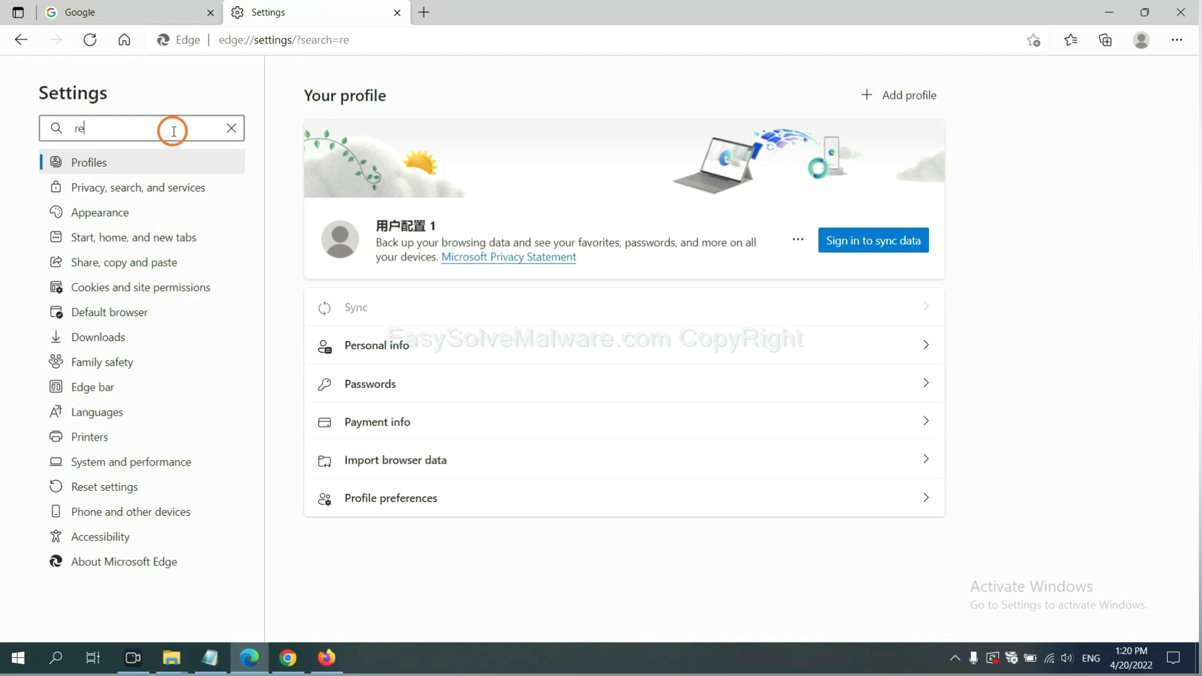
type("set")
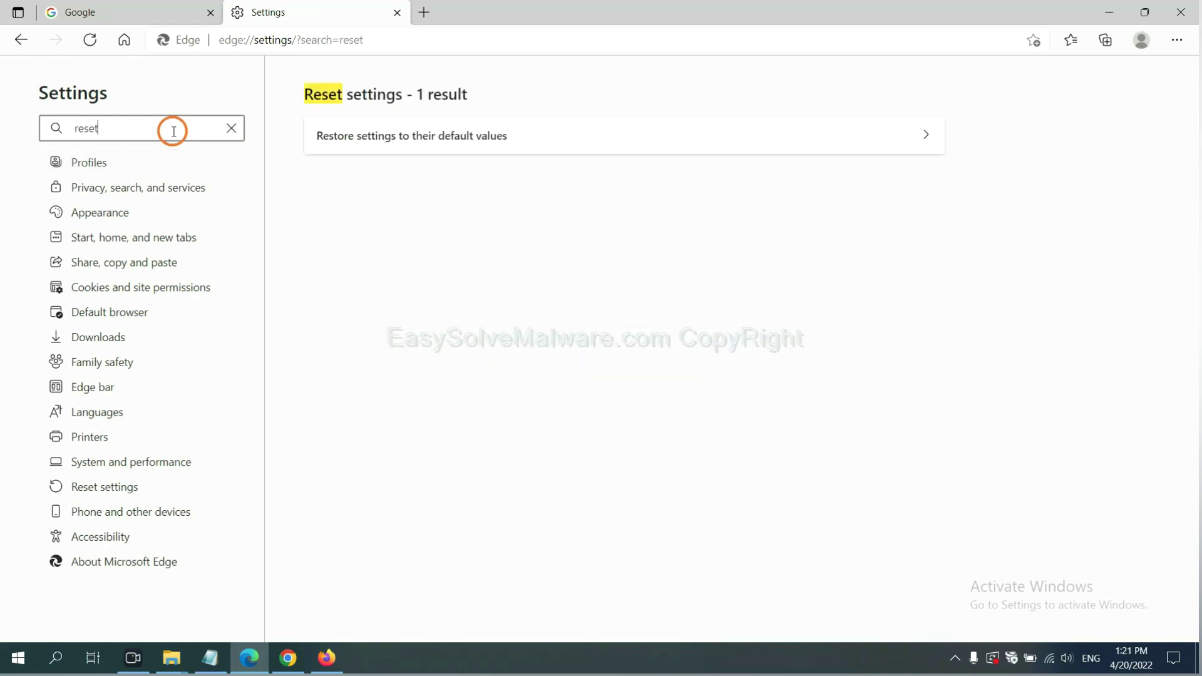
left_click(421, 135)
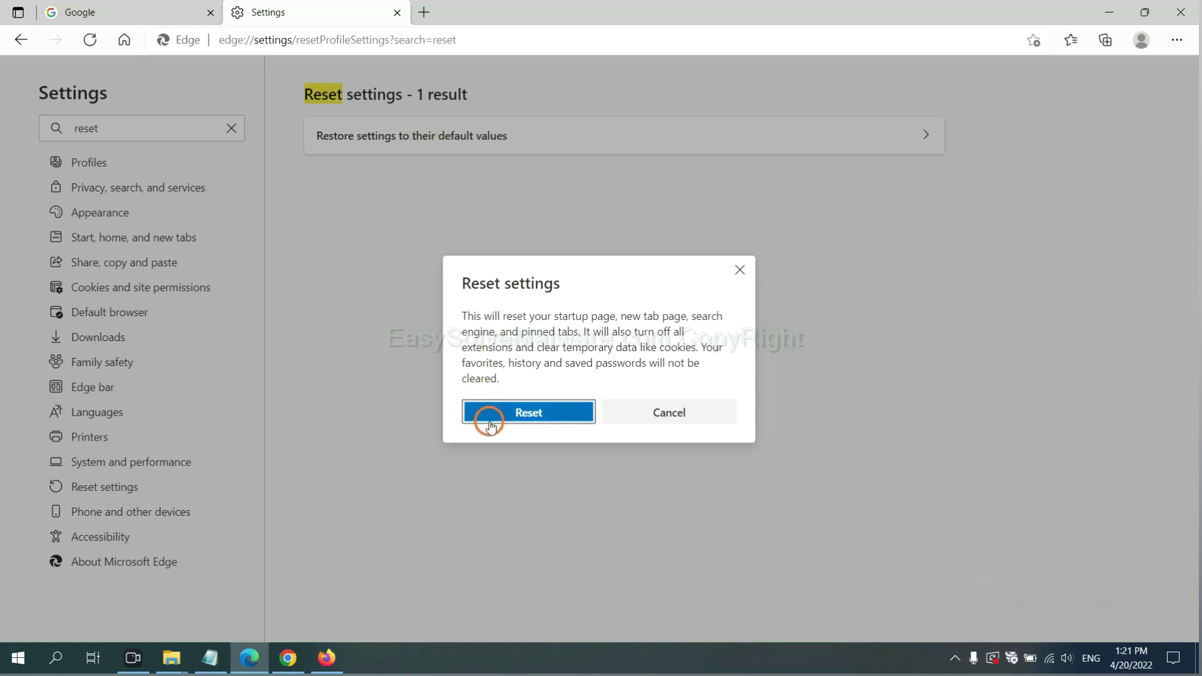